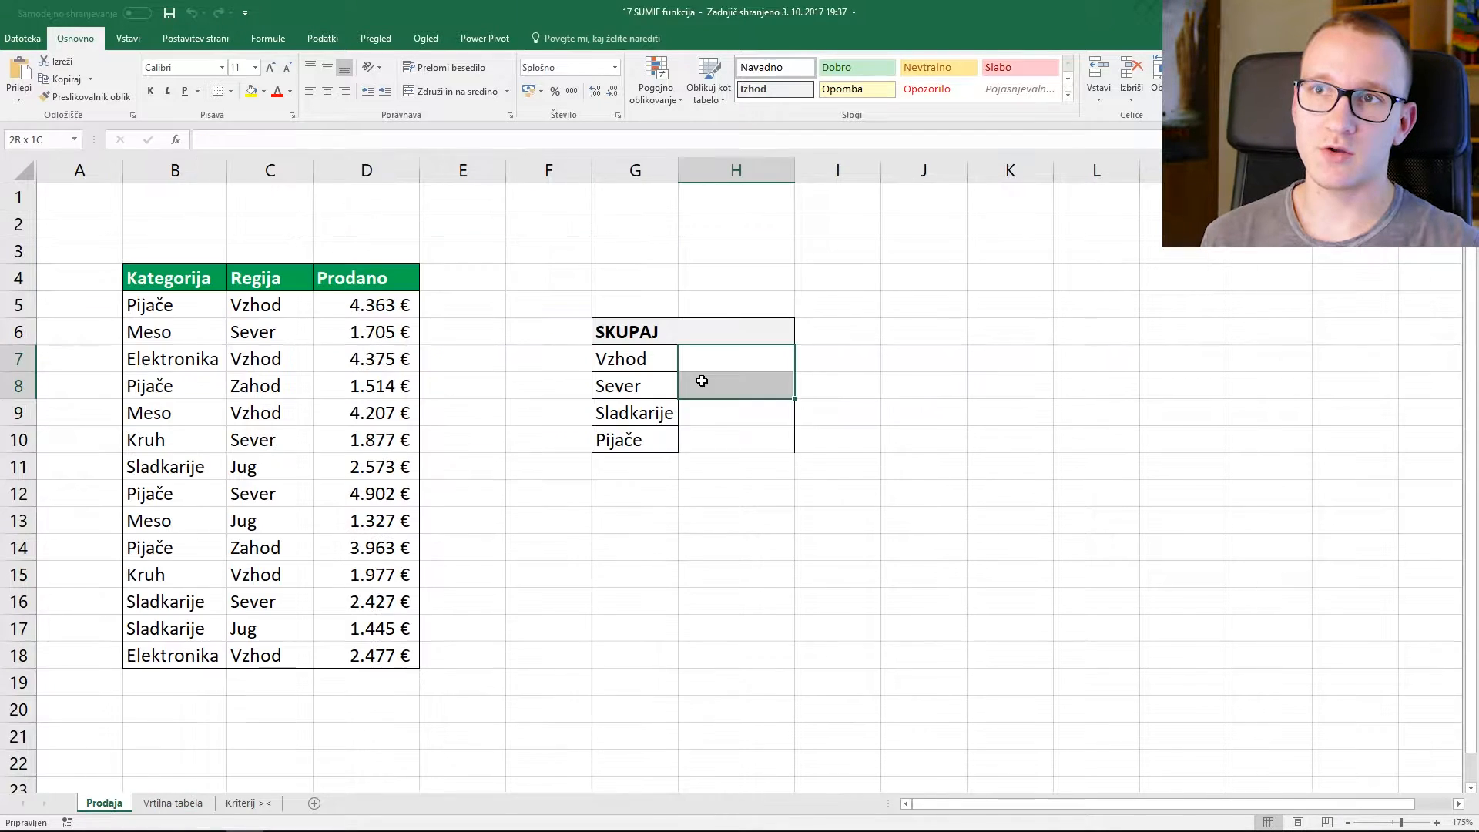
# - Start a SUMIF formula in H7 for Vzhod, using the Regija cells C5:C18 as the criteria range
pyautogui.click(714, 432)
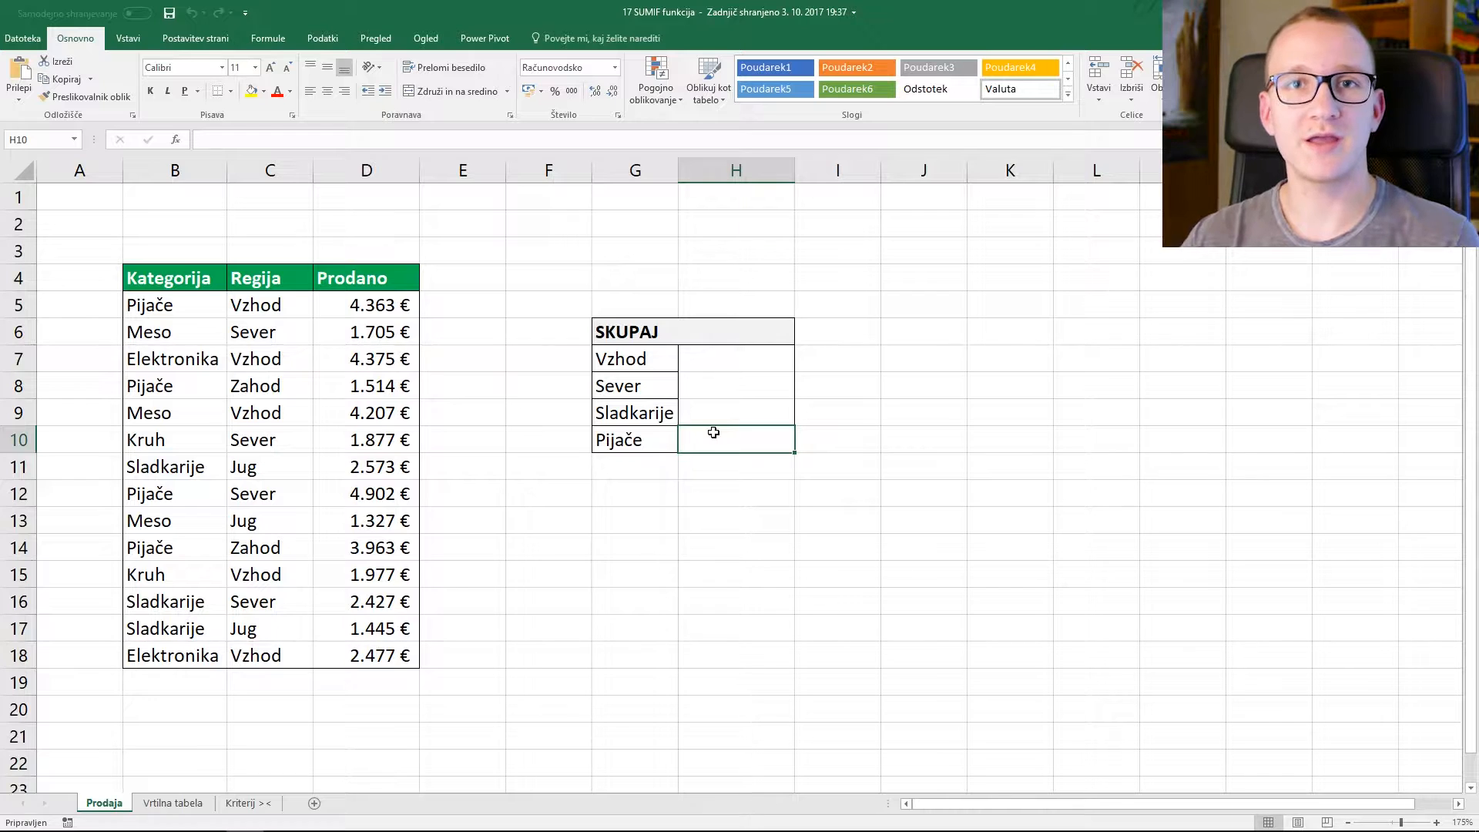
pyautogui.press('Up')
pyautogui.press('Up')
pyautogui.press('Up')
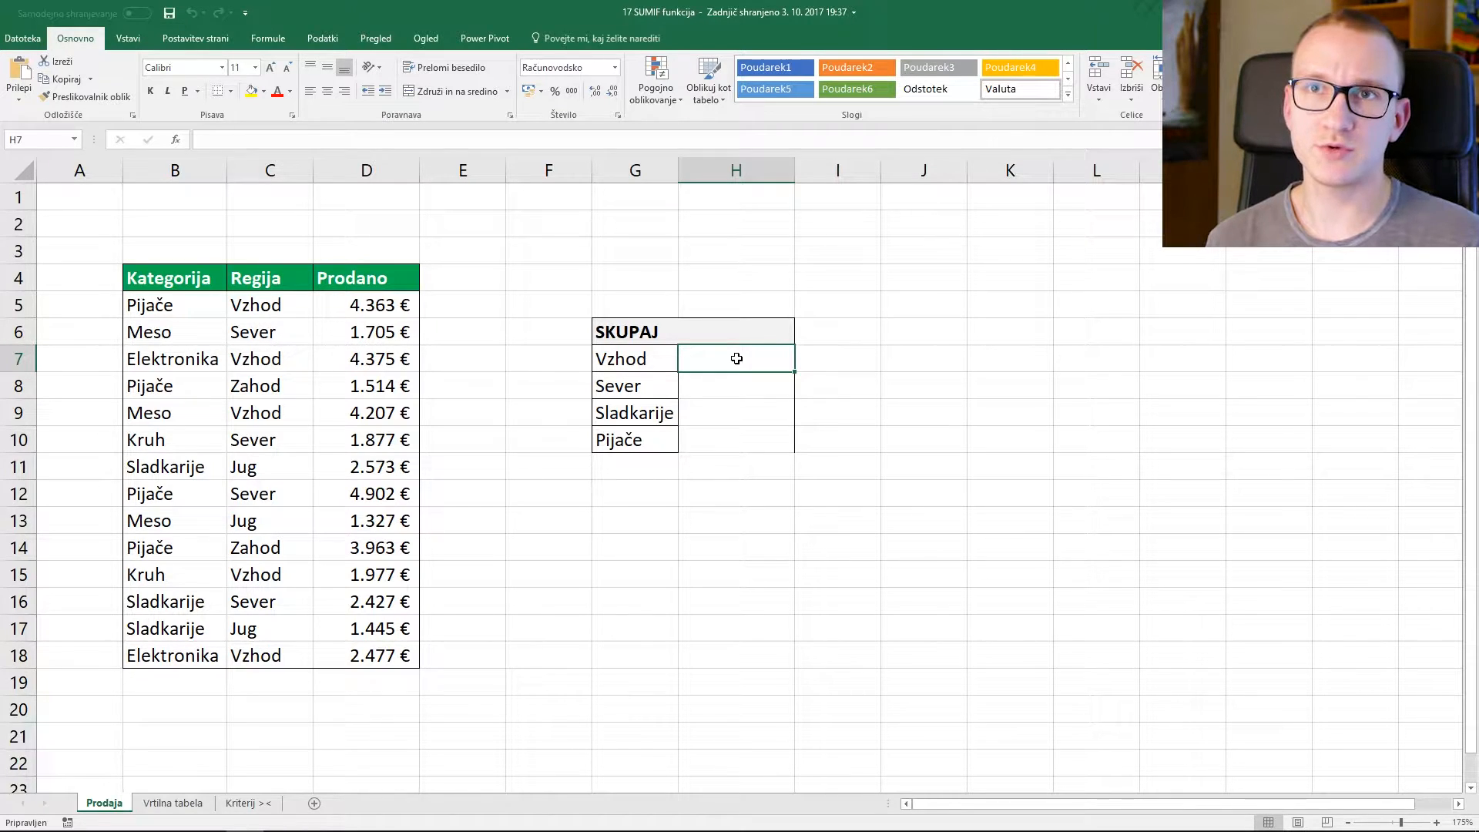
pyautogui.write('=')
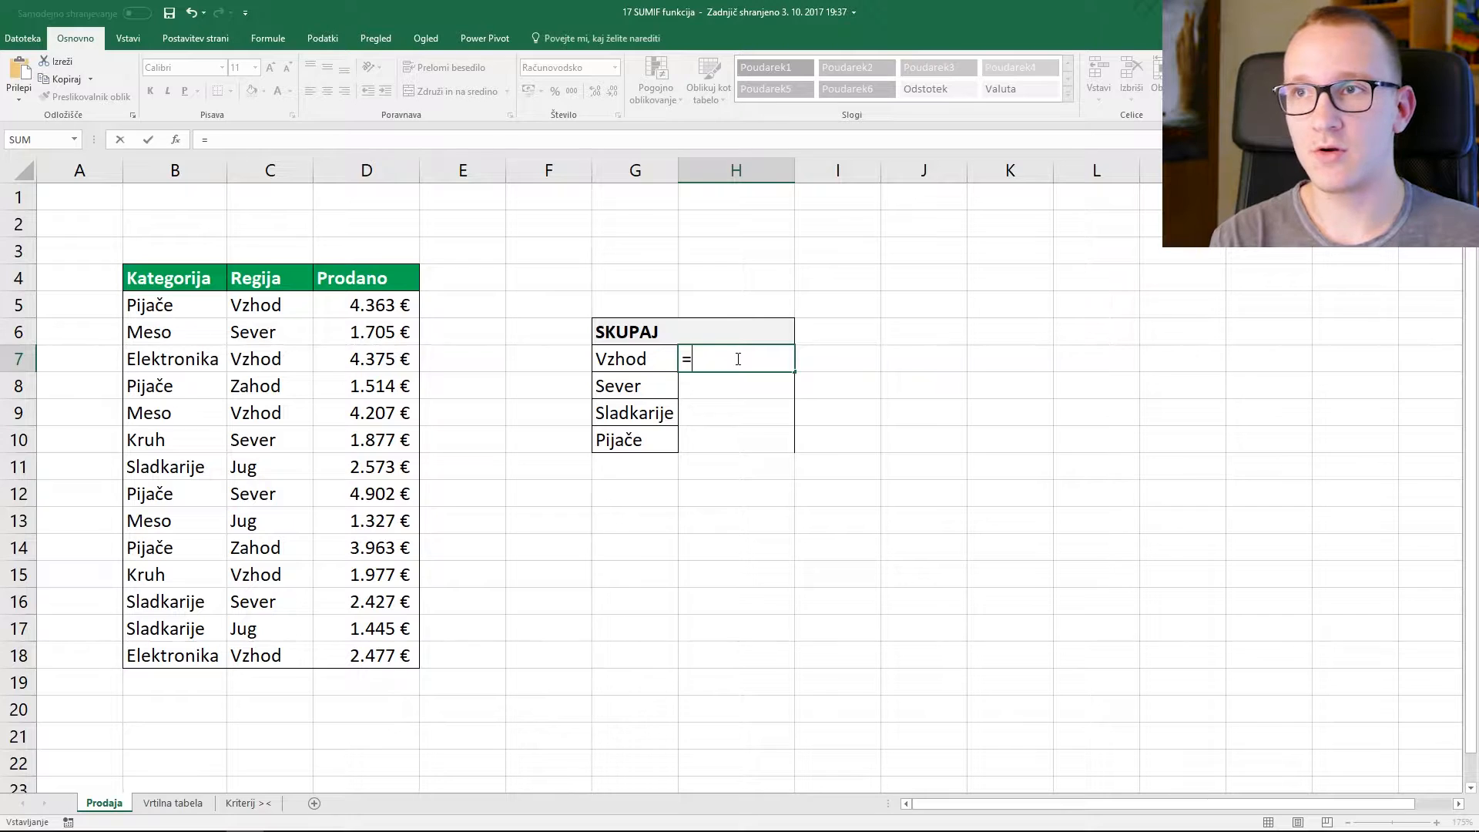
pyautogui.write('sumif')
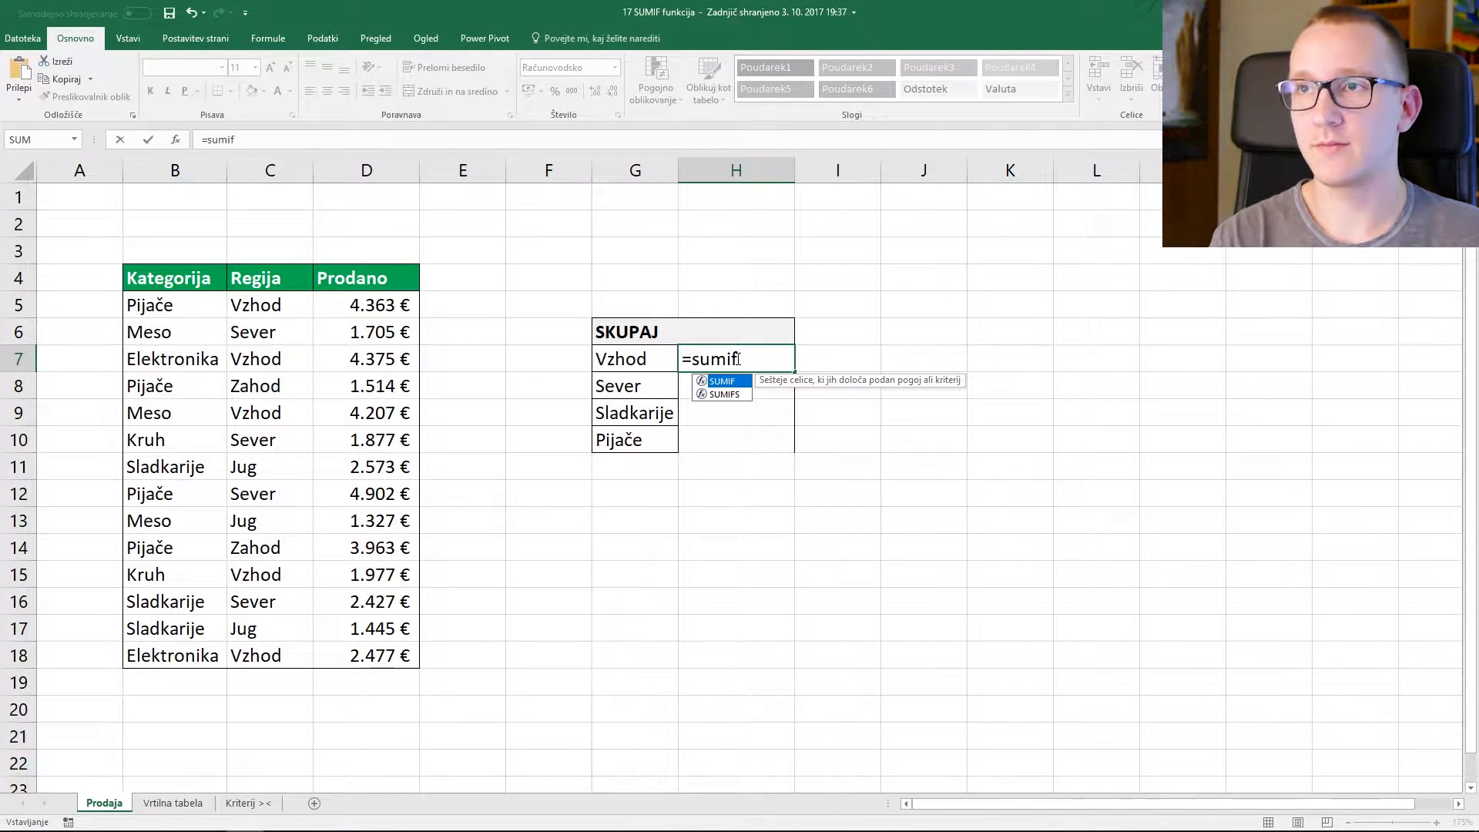
pyautogui.write('(')
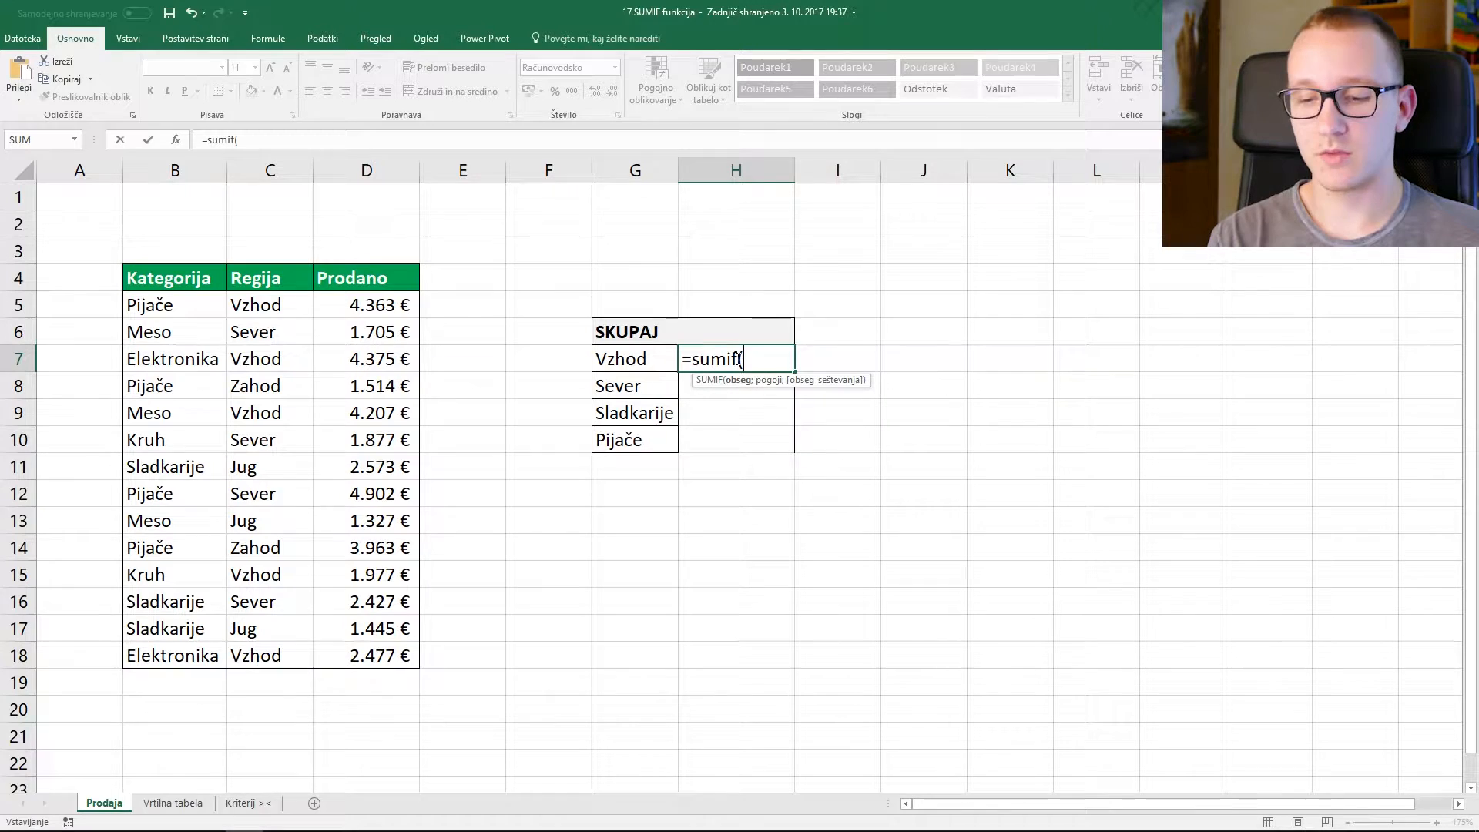
pyautogui.click(176, 140)
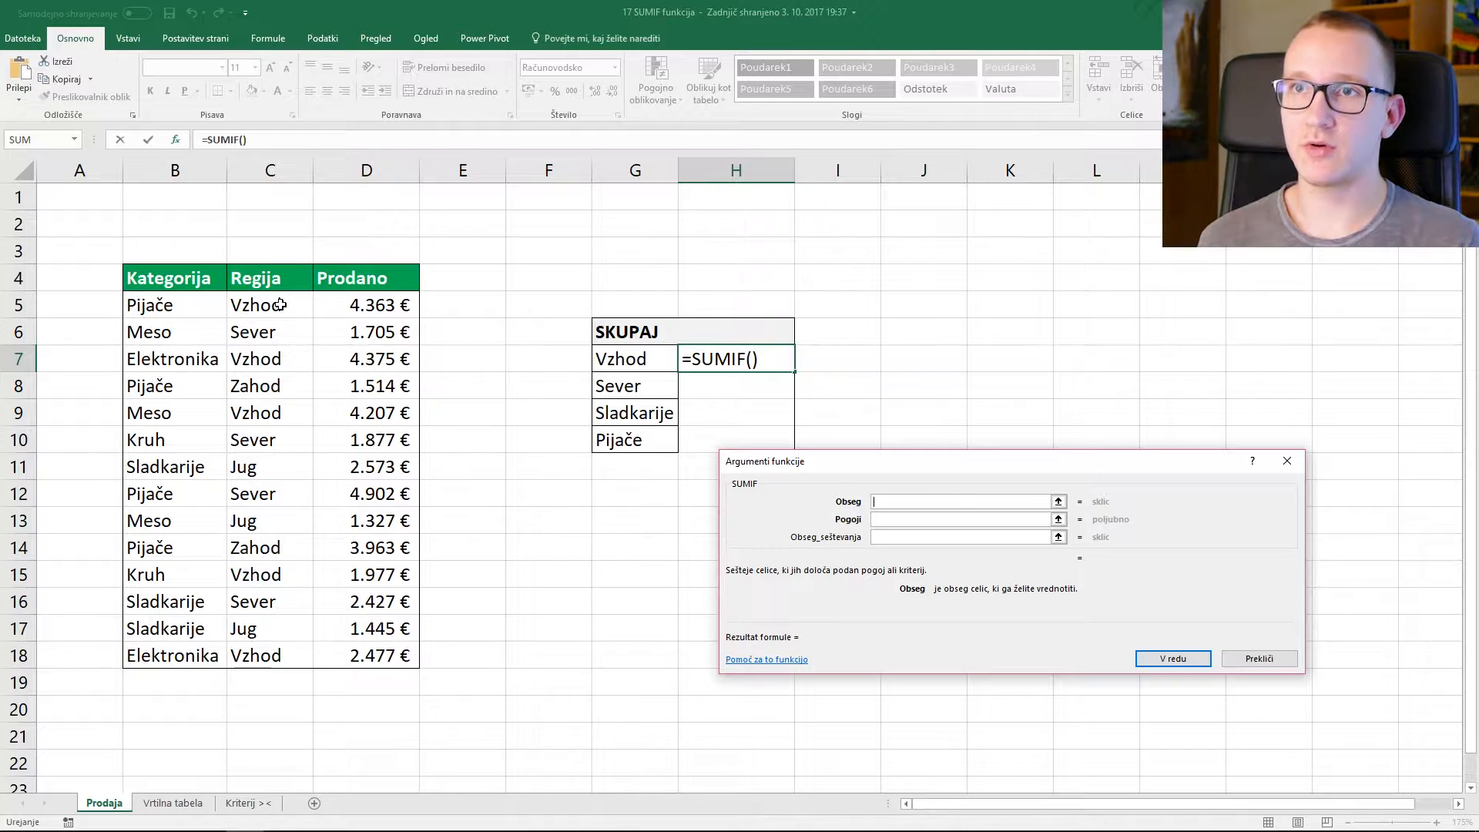
pyautogui.moveTo(279, 305); pyautogui.dragTo(286, 656)
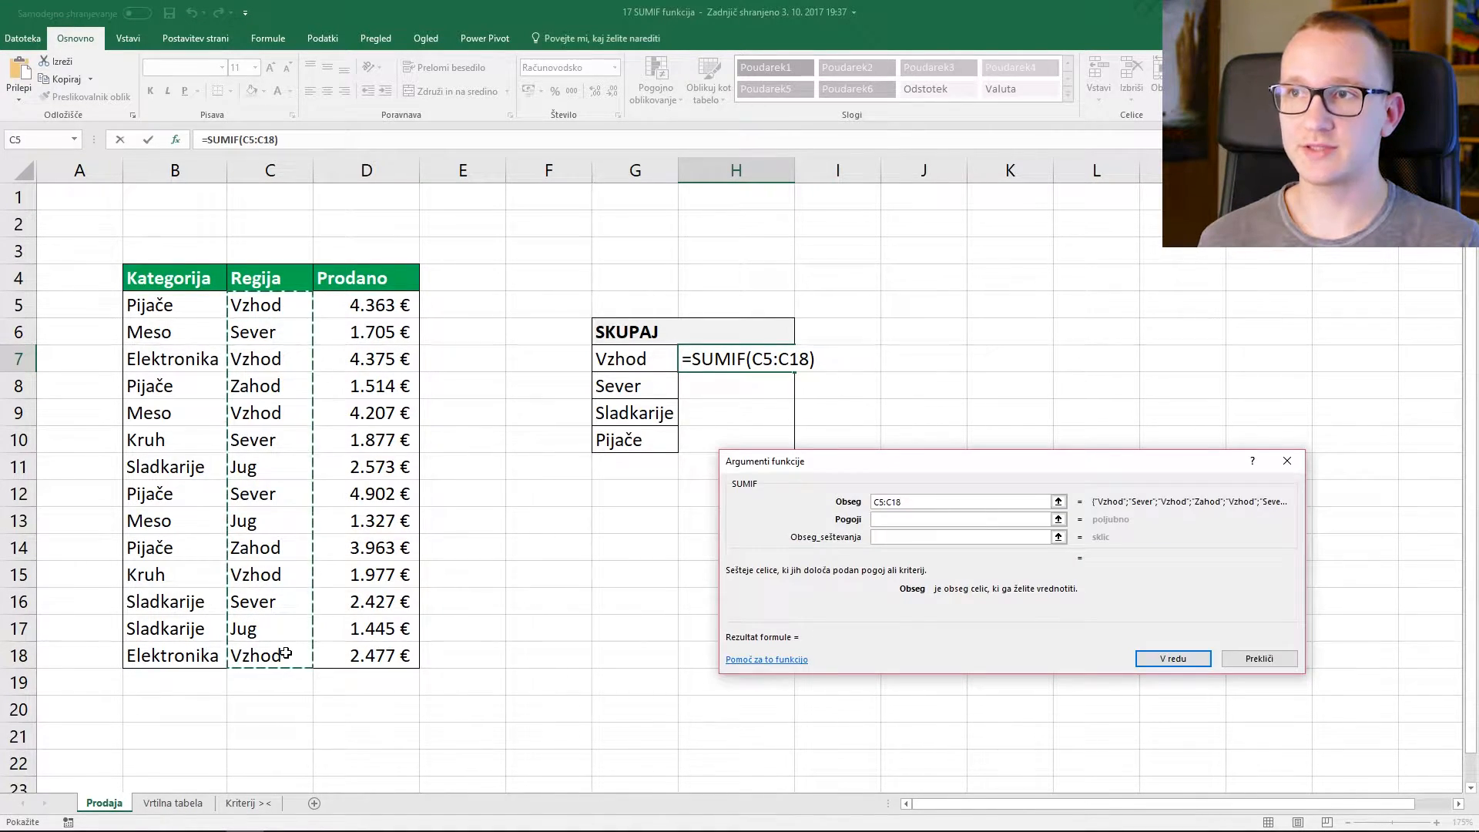
pyautogui.click(915, 519)
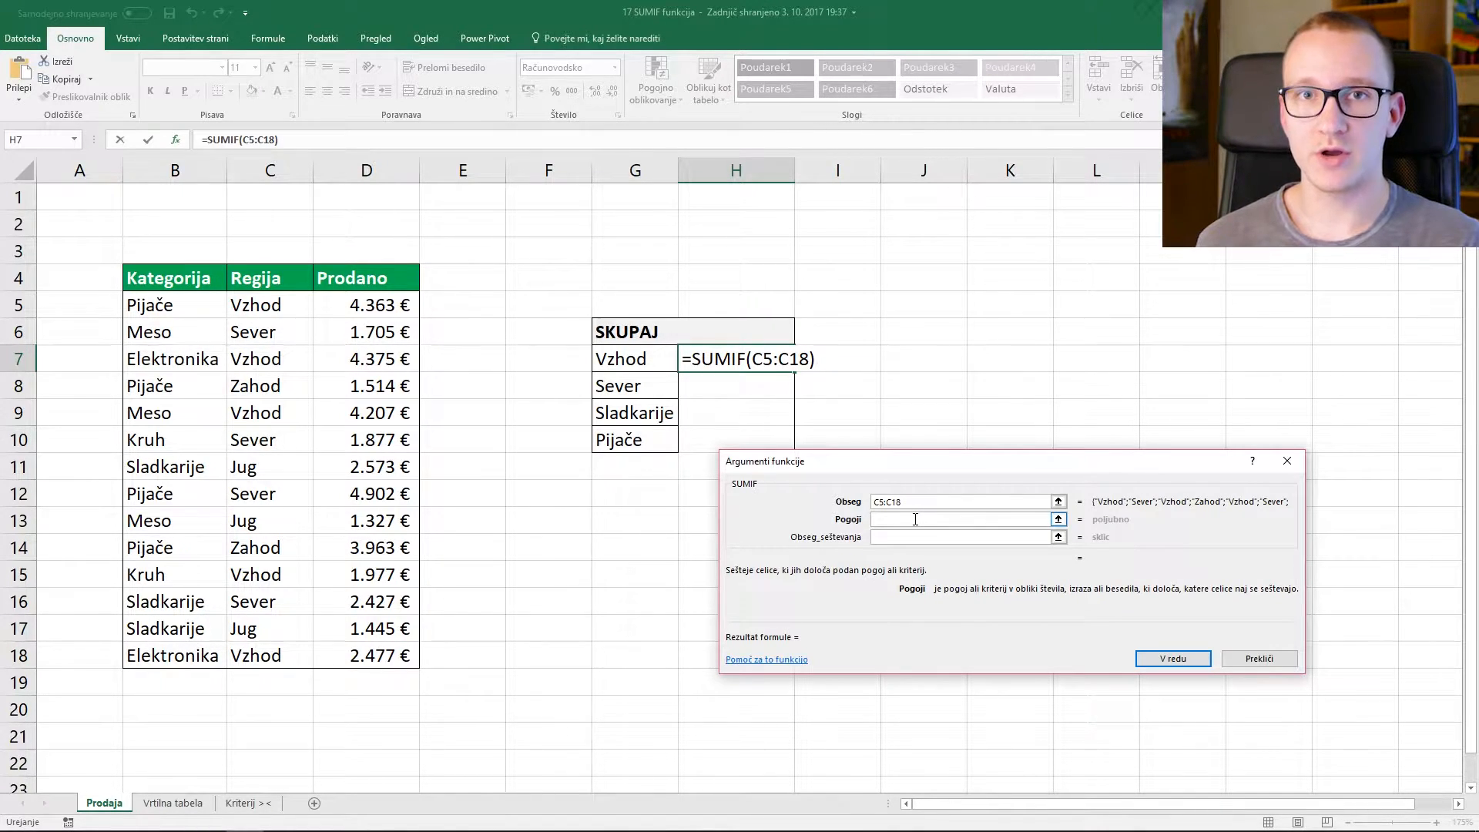
pyautogui.write('Vhod')
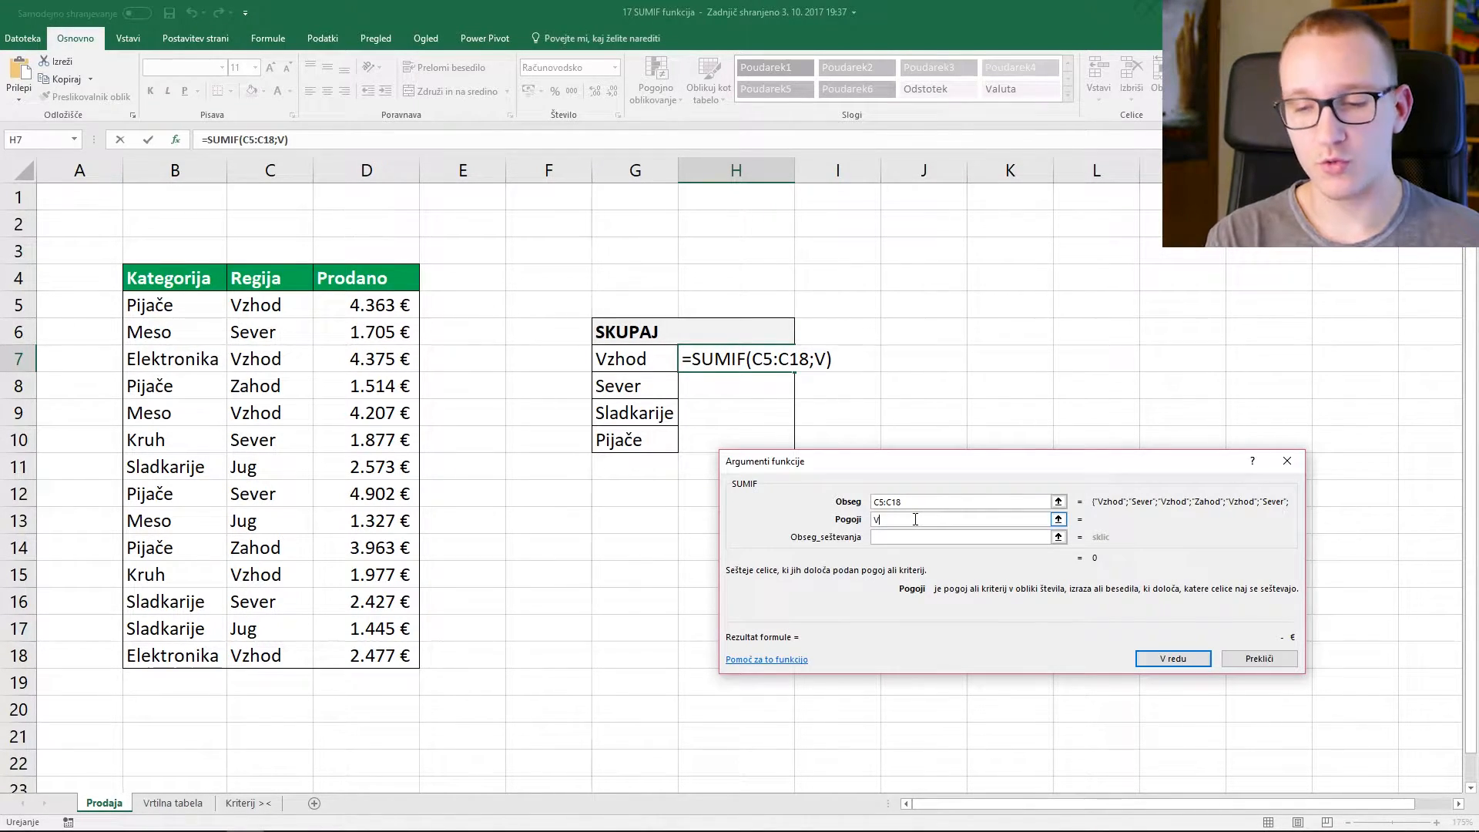
pyautogui.press('BackSpace')
pyautogui.press('BackSpace')
pyautogui.press('BackSpace')
pyautogui.press('BackSpace')
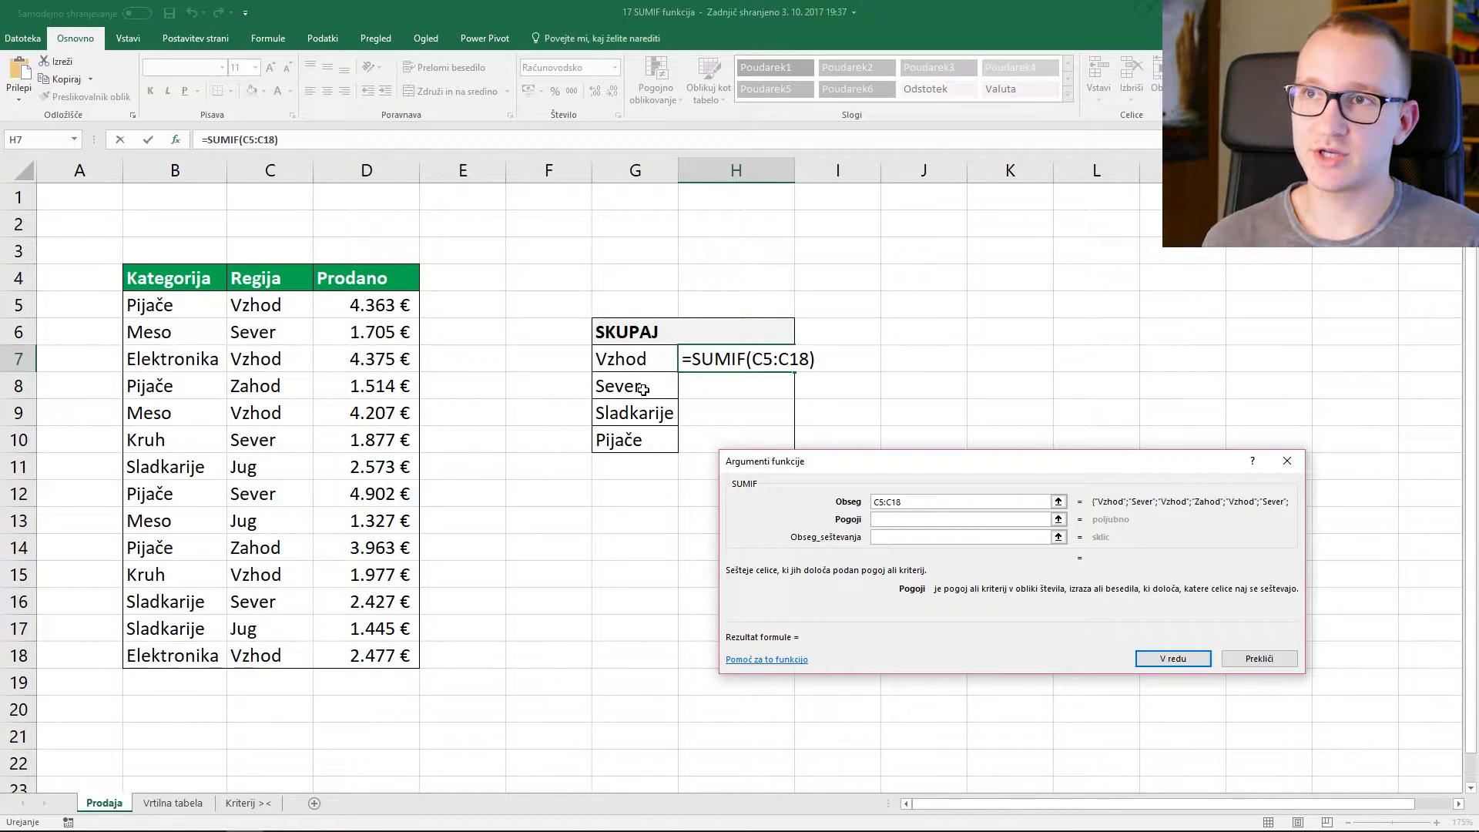
# - Complete the SUMIF in H7 with cell G7 as the criterion and the Prodano cells D5:D18 as the sum range
pyautogui.click(649, 365)
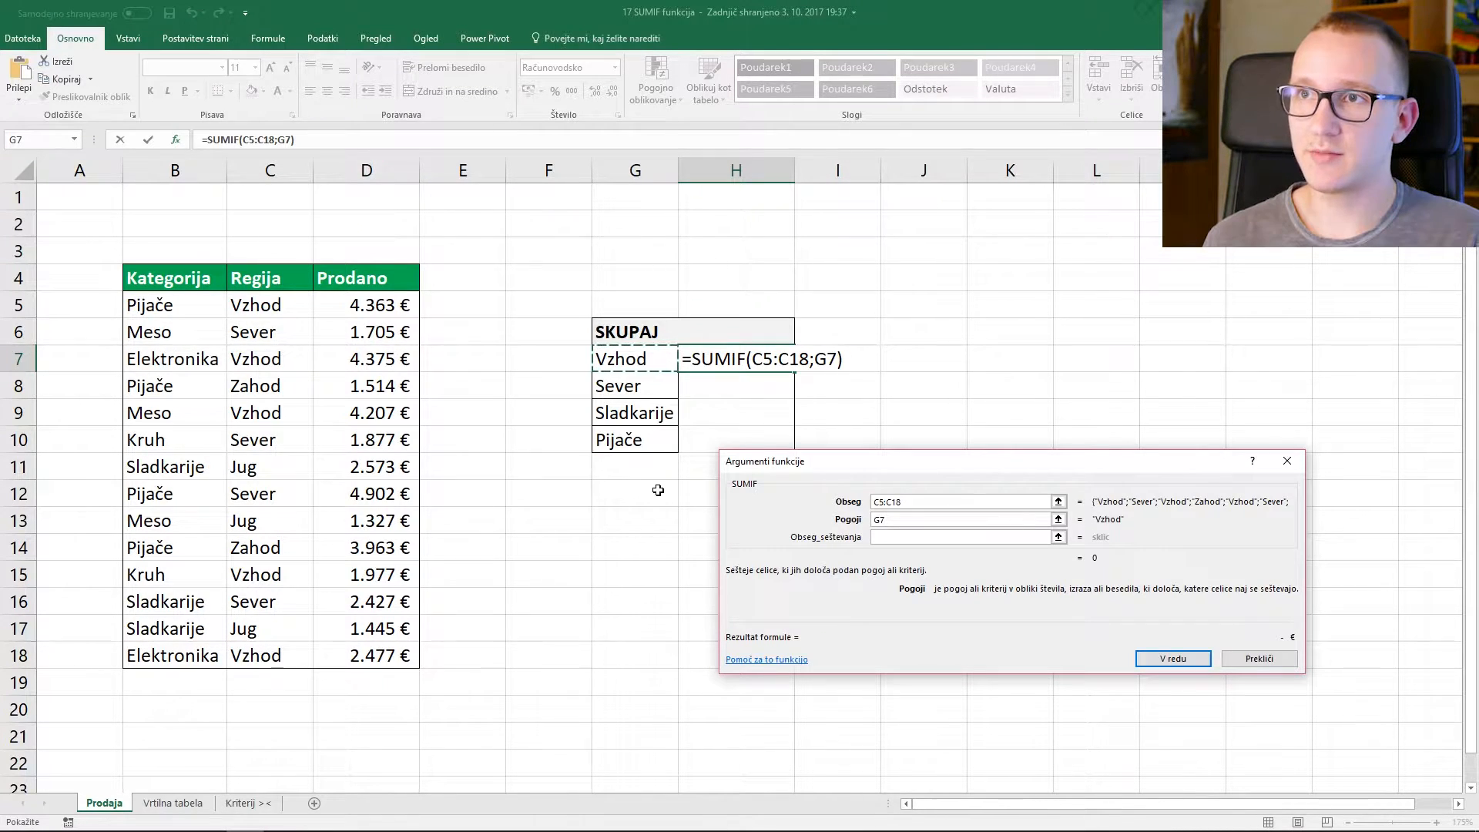
pyautogui.press('Tab')
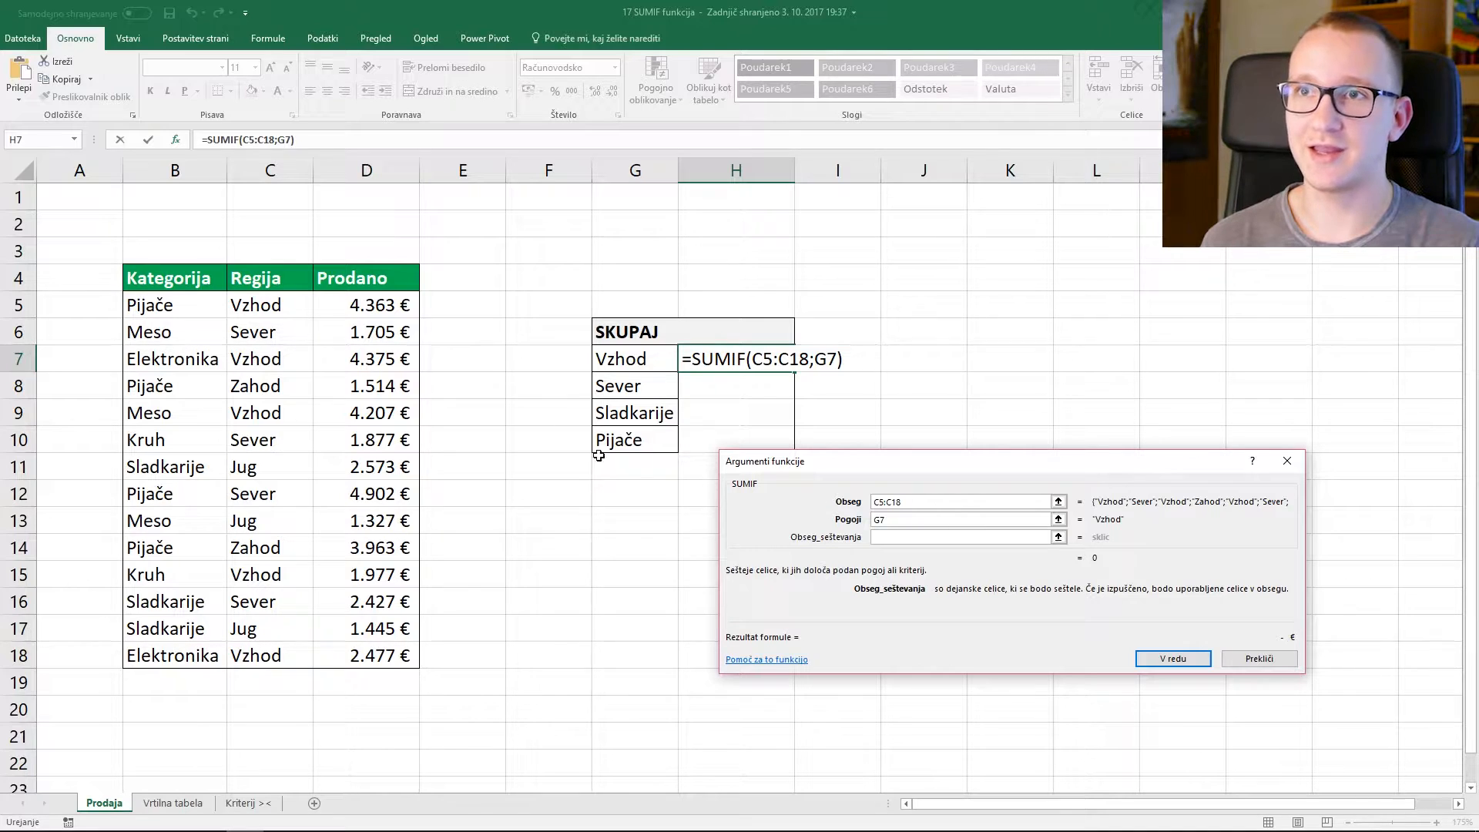
pyautogui.moveTo(360, 309); pyautogui.dragTo(395, 654)
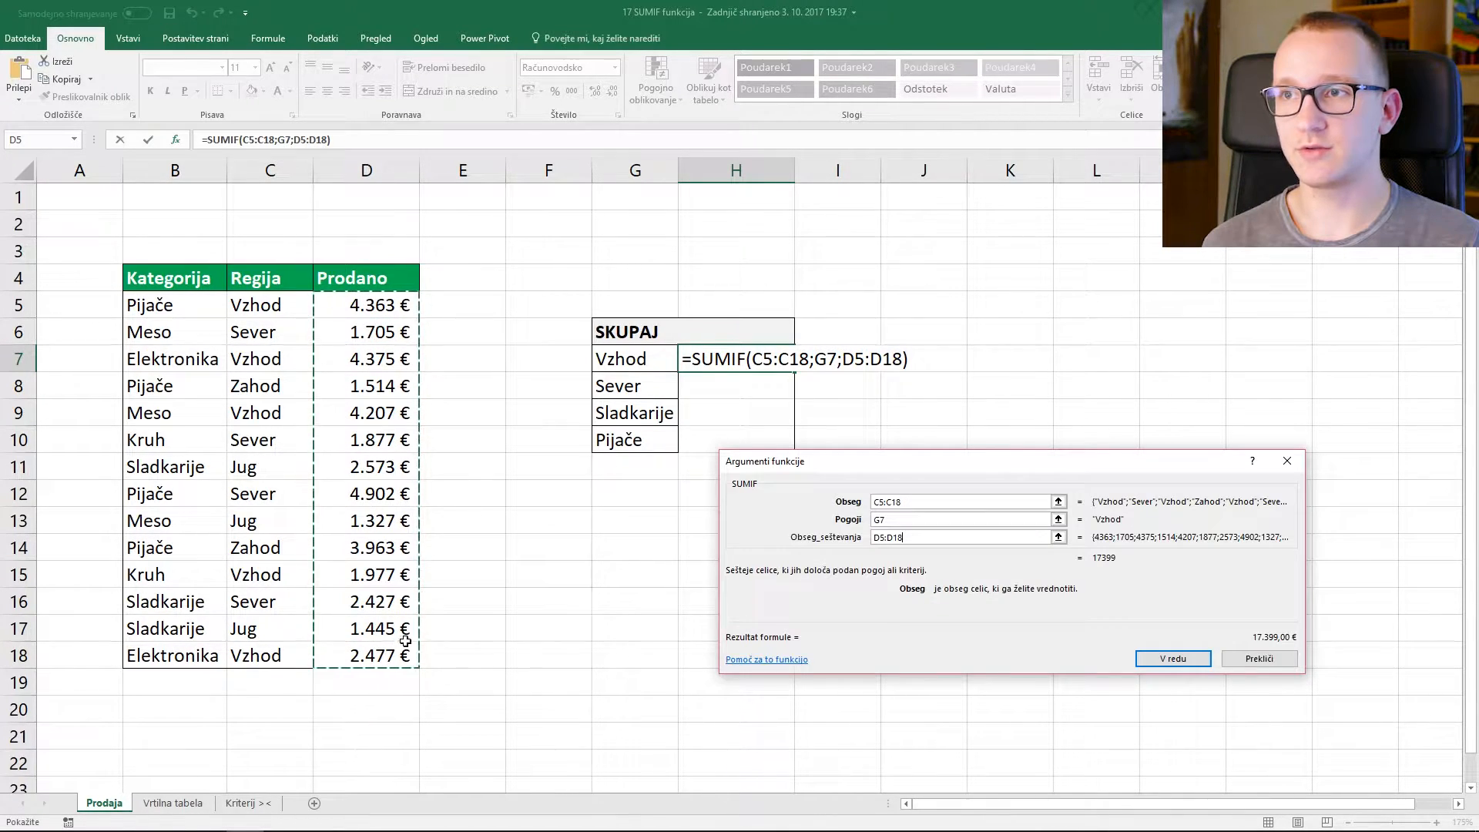
pyautogui.click(1181, 659)
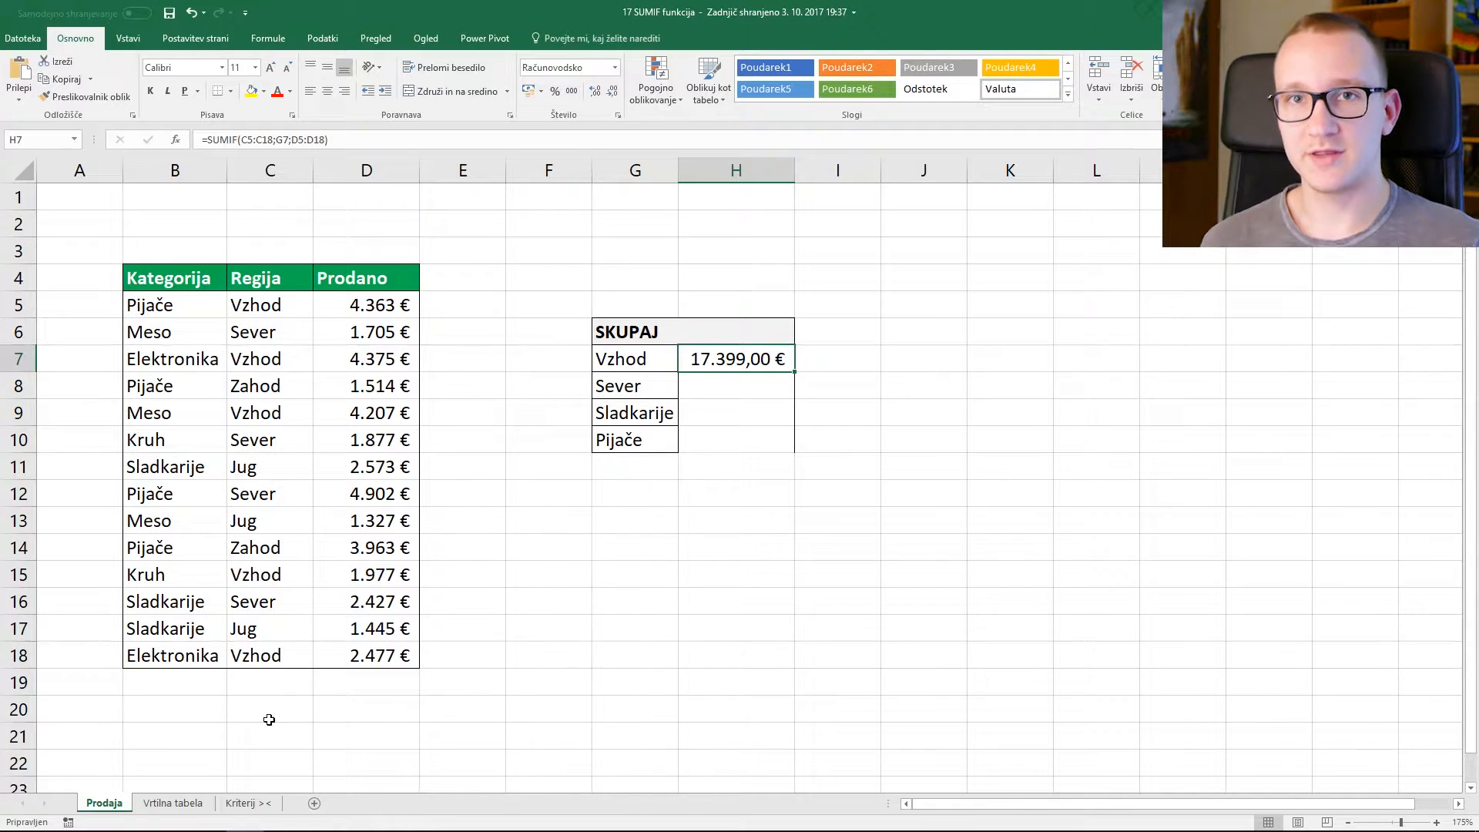
# - Check the Vzhod total against the pivot table on the Vrtilna tabela sheet, returning to the Prodaja sheet
pyautogui.click(170, 804)
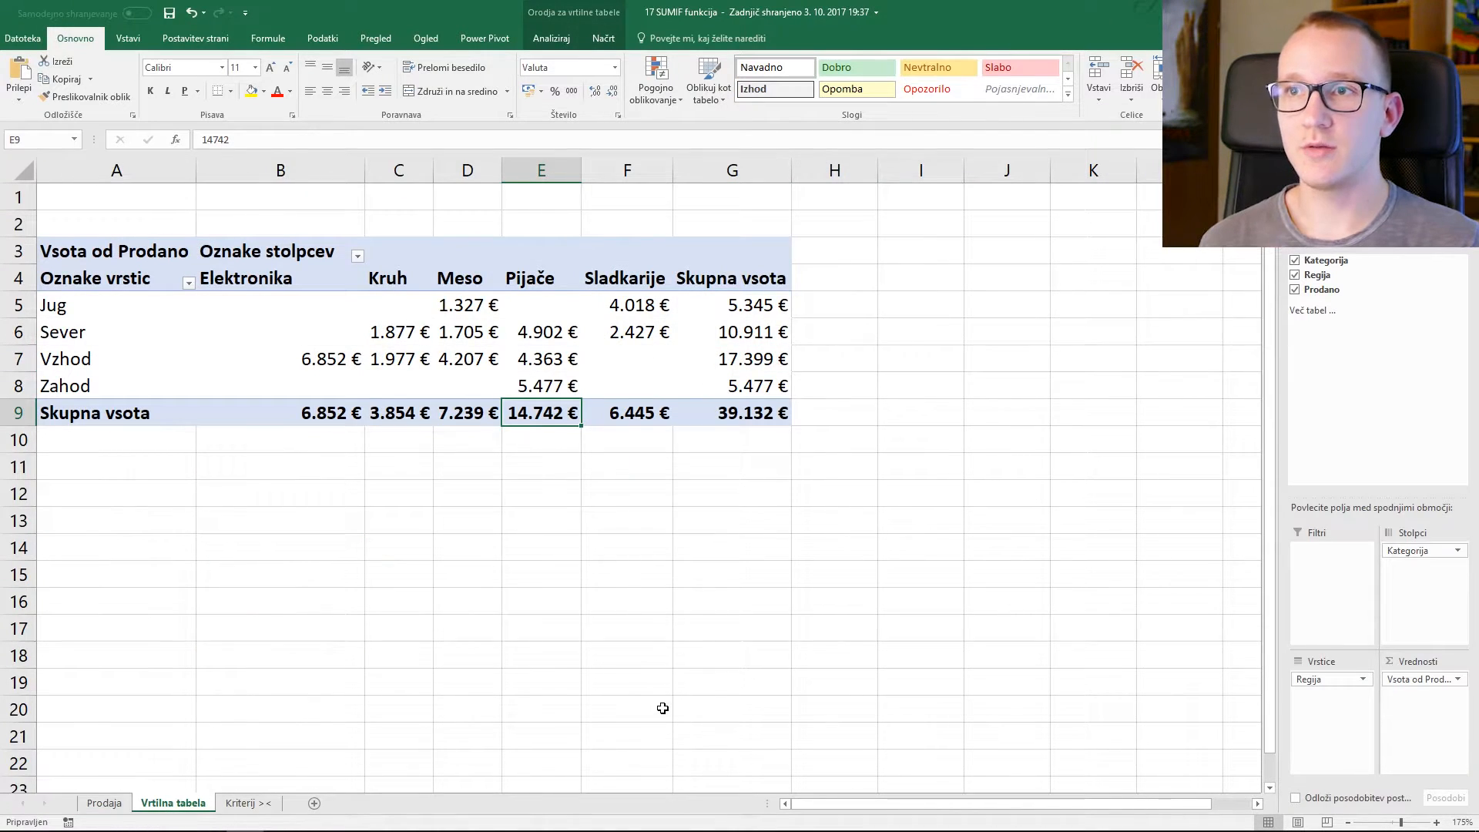
pyautogui.click(754, 360)
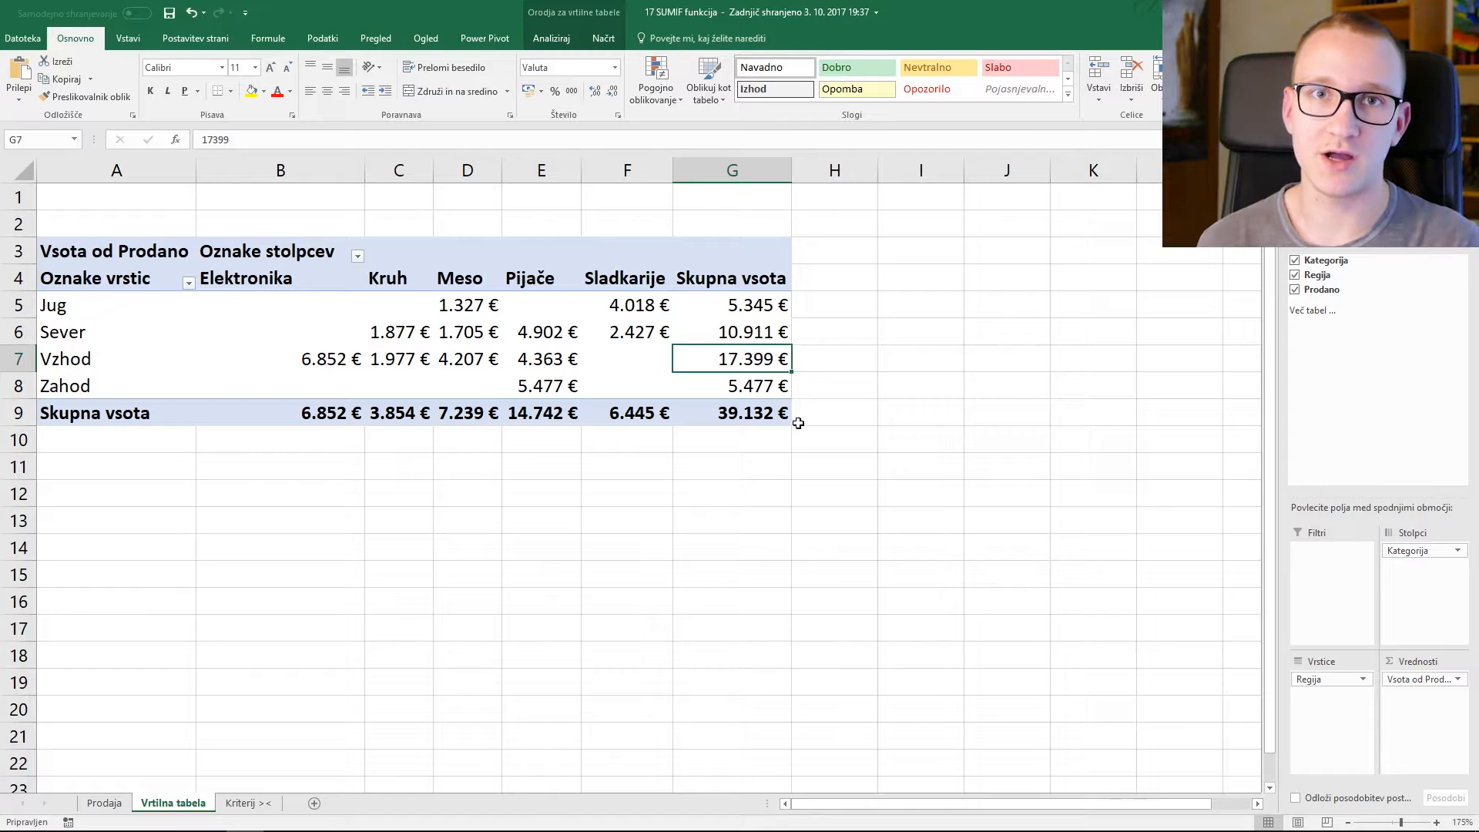
pyautogui.click(108, 805)
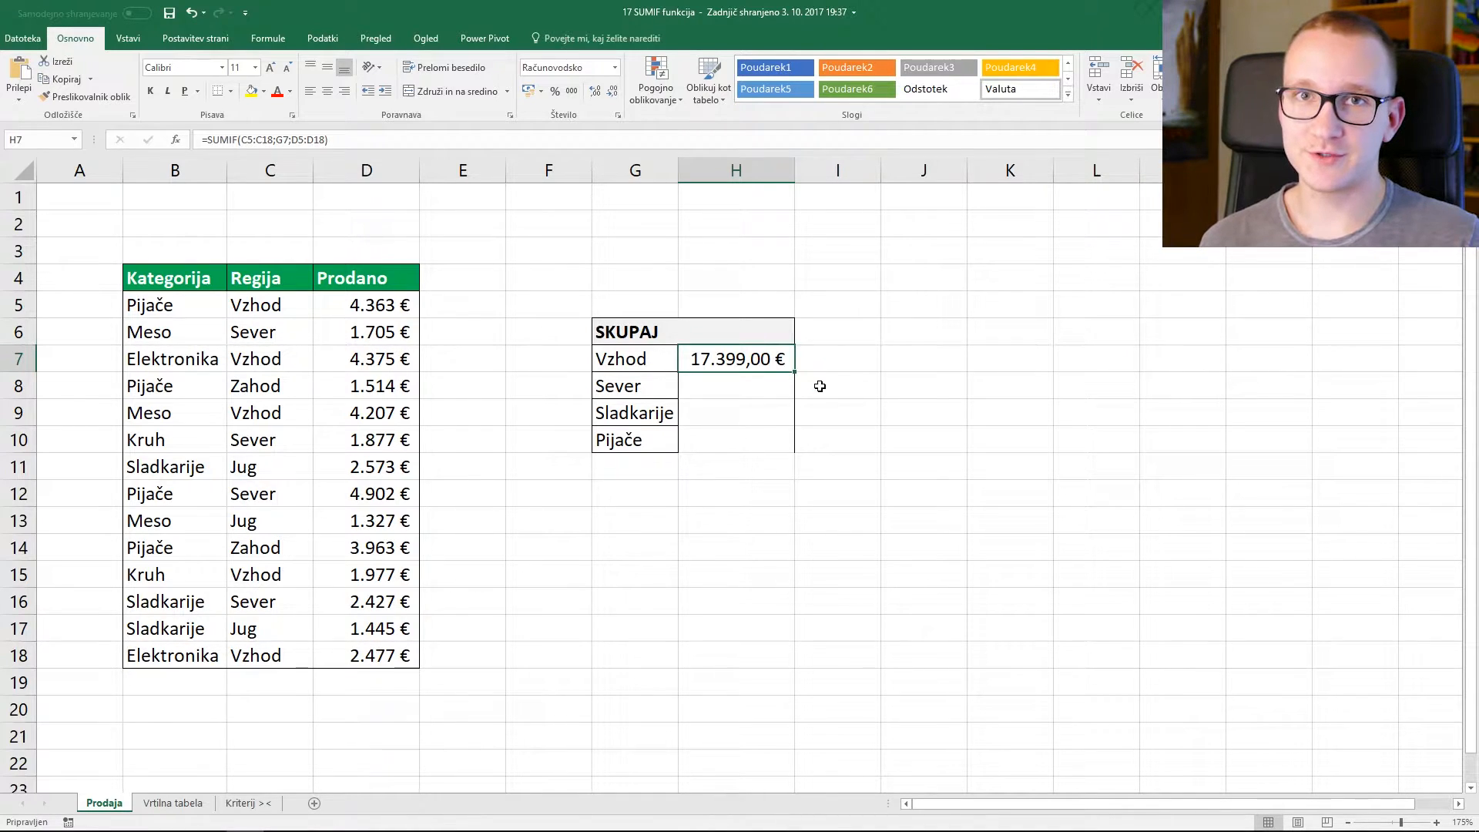
pyautogui.moveTo(795, 374)
pyautogui.mouseDown()
pyautogui.moveTo(793, 402)
pyautogui.moveTo(790, 357)
pyautogui.moveTo(794, 373)
pyautogui.mouseUp()
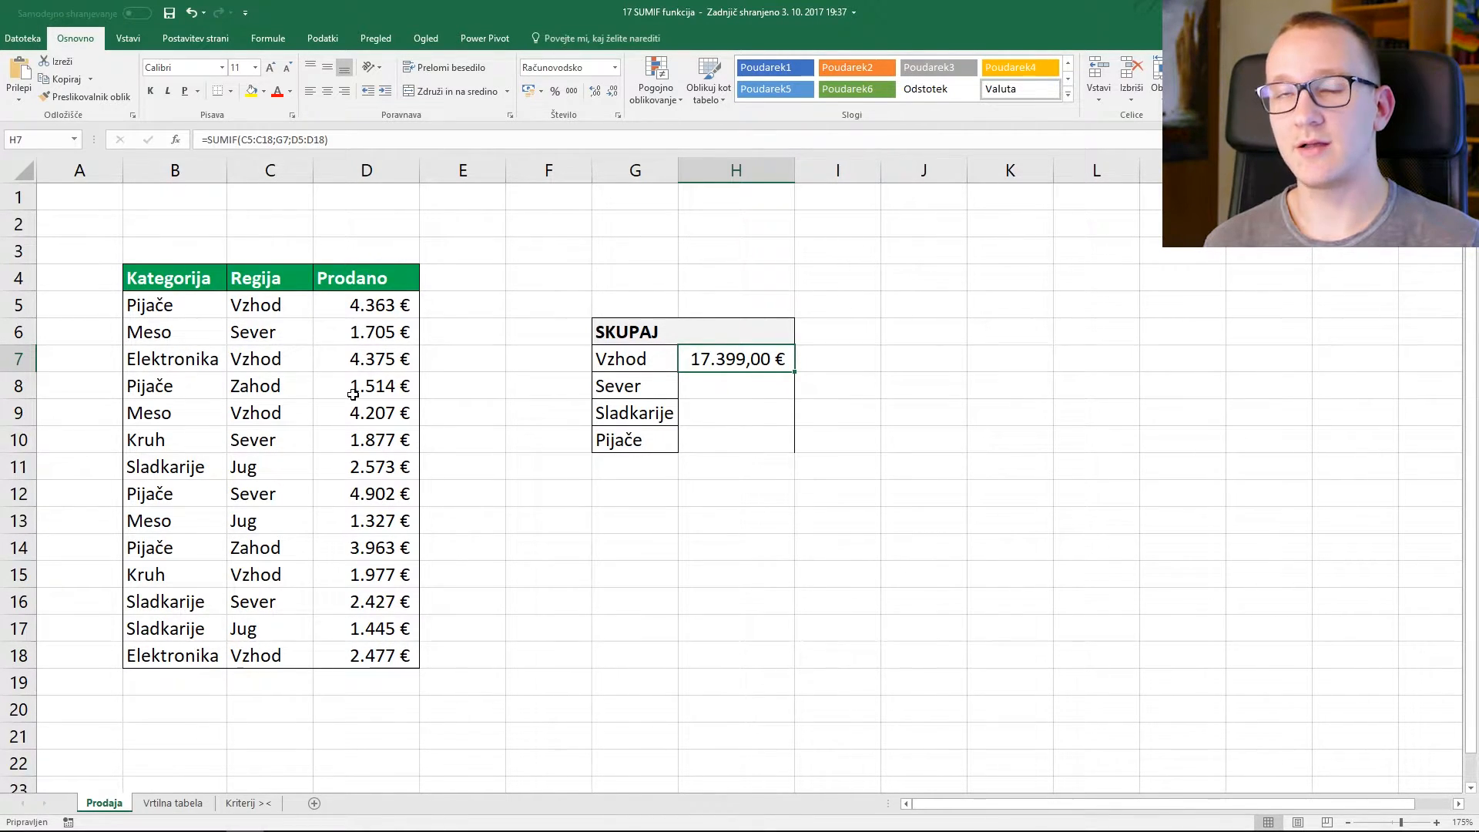
# - Make both ranges in the H7 formula absolute, as $C$5:$C$18 and $D$5:$D$18, keeping G7 relative
pyautogui.doubleClick(747, 360)
pyautogui.click(767, 359)
pyautogui.press('F4')
pyautogui.click(820, 358)
pyautogui.press('F4')
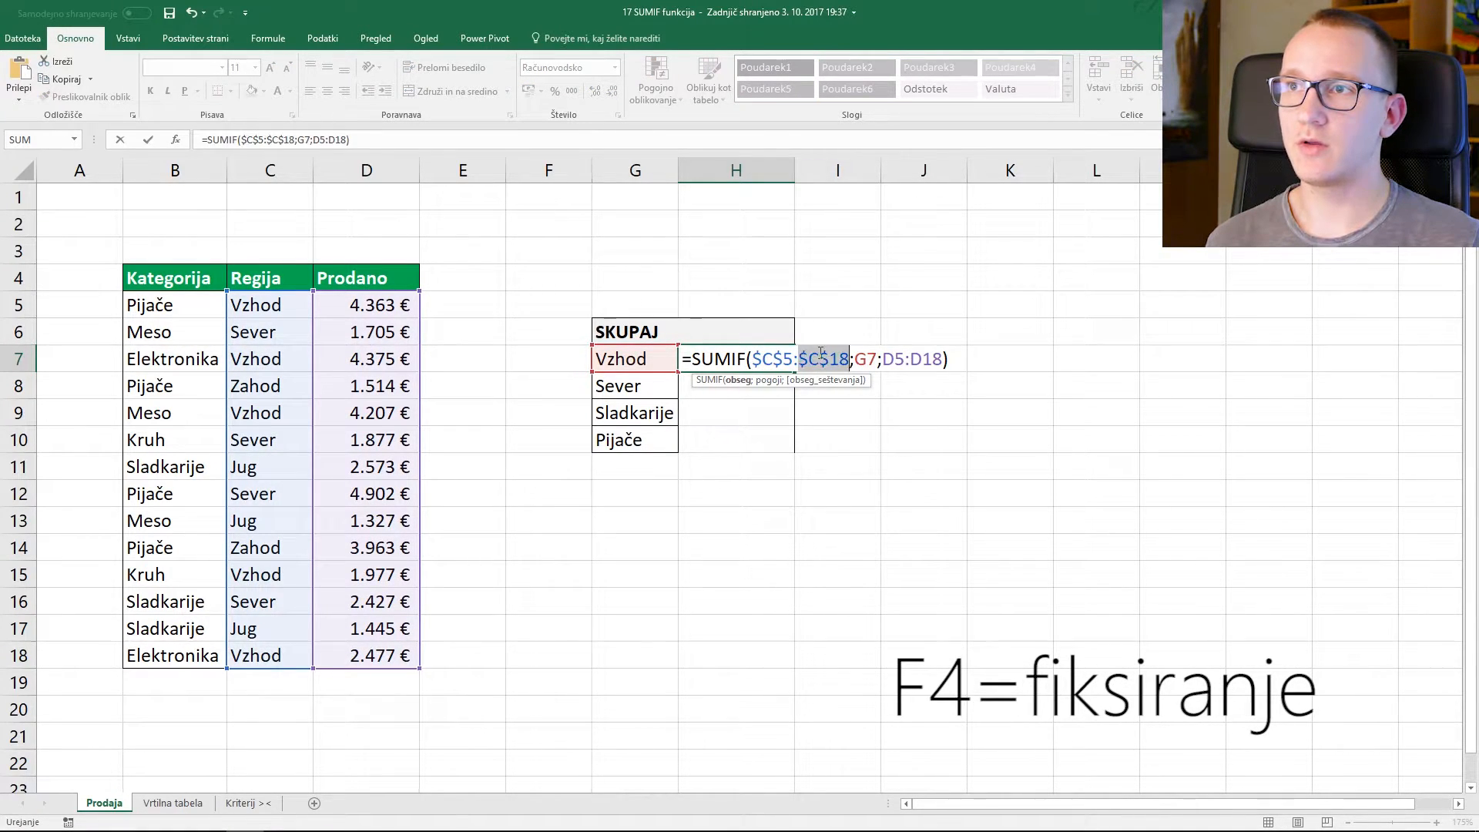
pyautogui.click(896, 359)
pyautogui.press('F4')
pyautogui.click(942, 362)
pyautogui.press('F4')
pyautogui.press('Return')
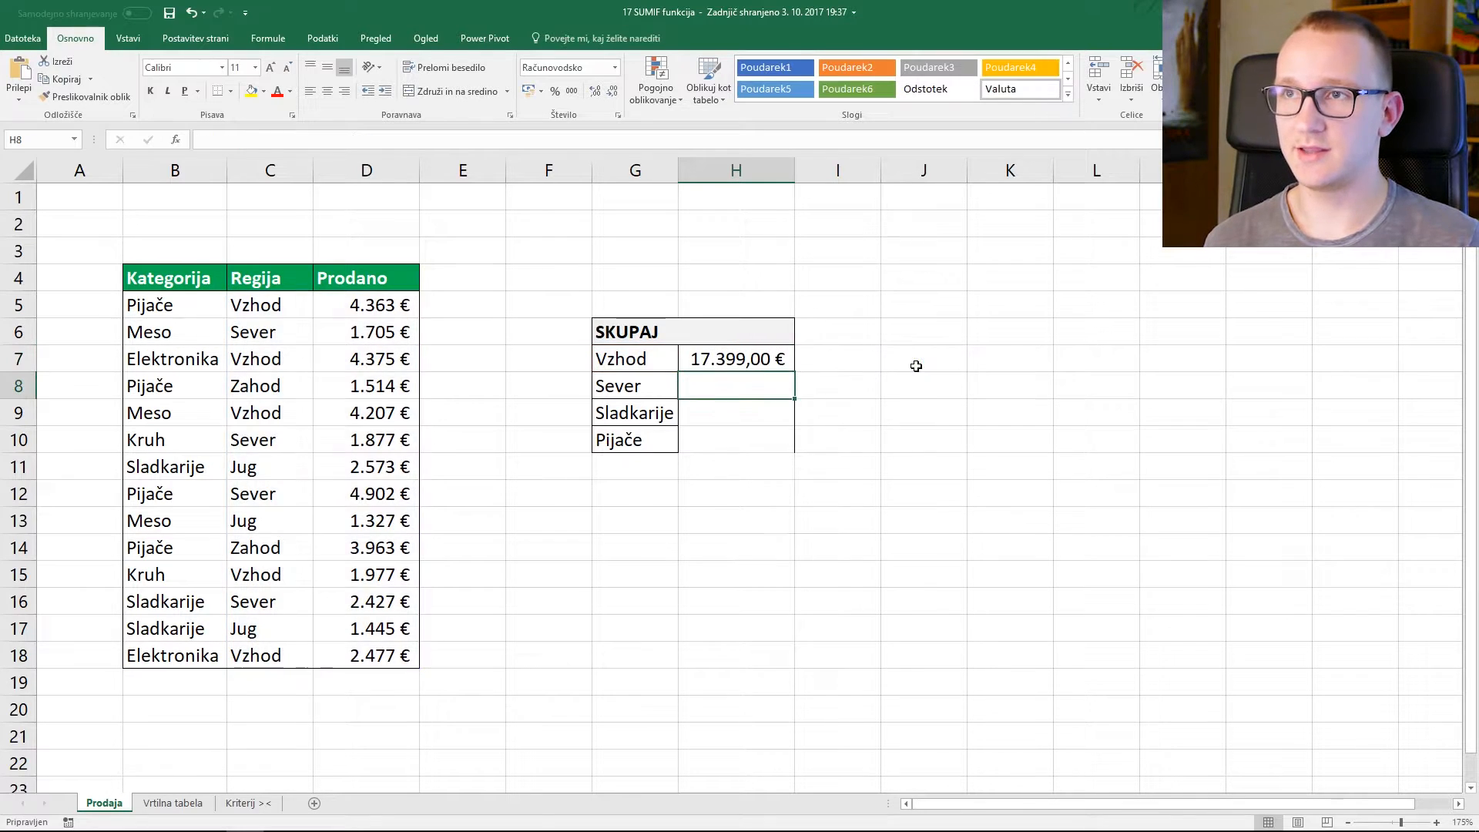
# - Fill the H7 formula down through H10 and inspect the Sladkarije and Pijače results
pyautogui.click(792, 367)
pyautogui.moveTo(795, 369); pyautogui.dragTo(793, 452)
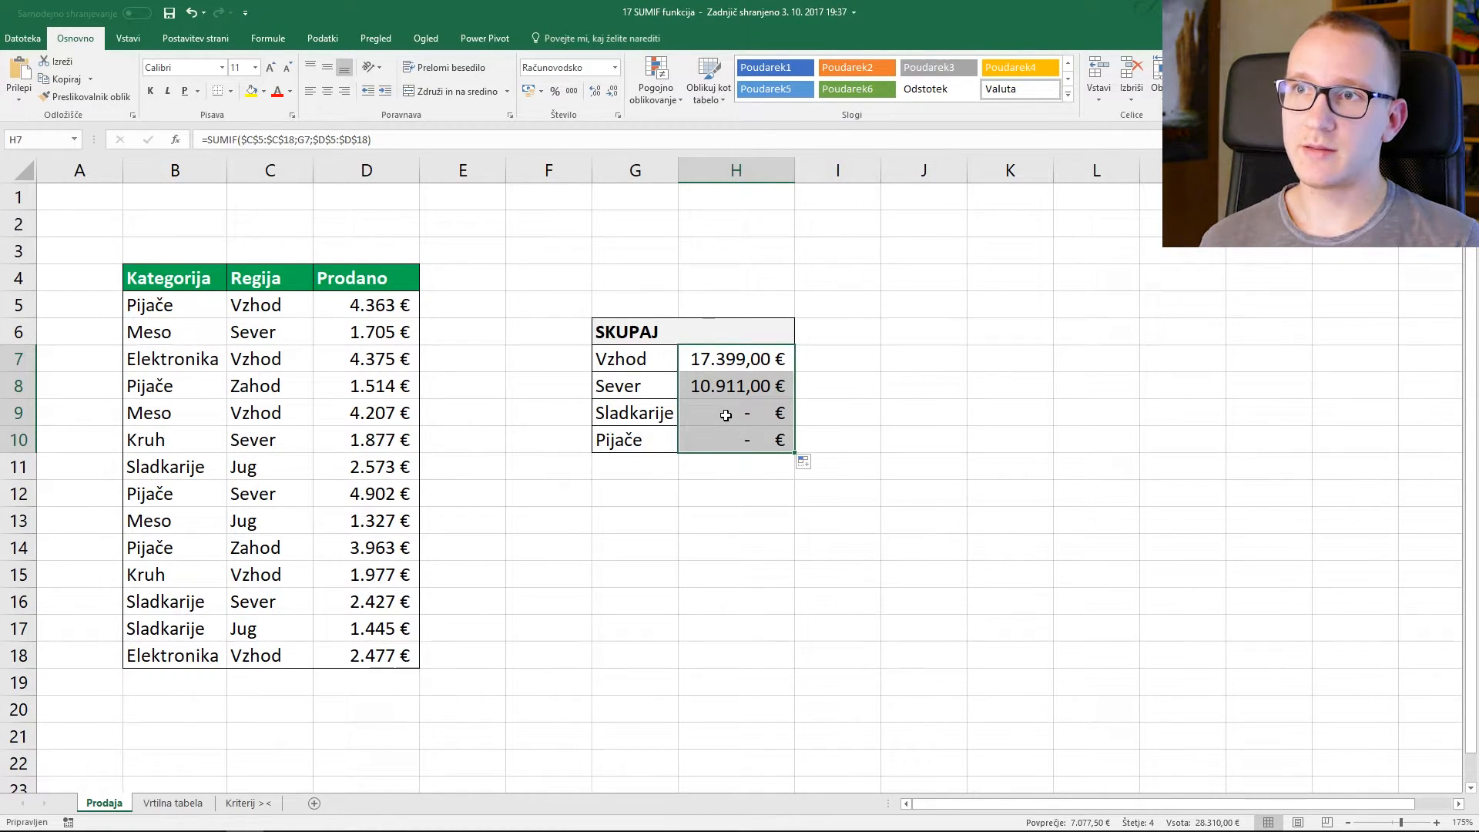
pyautogui.click(726, 415)
pyautogui.click(721, 436)
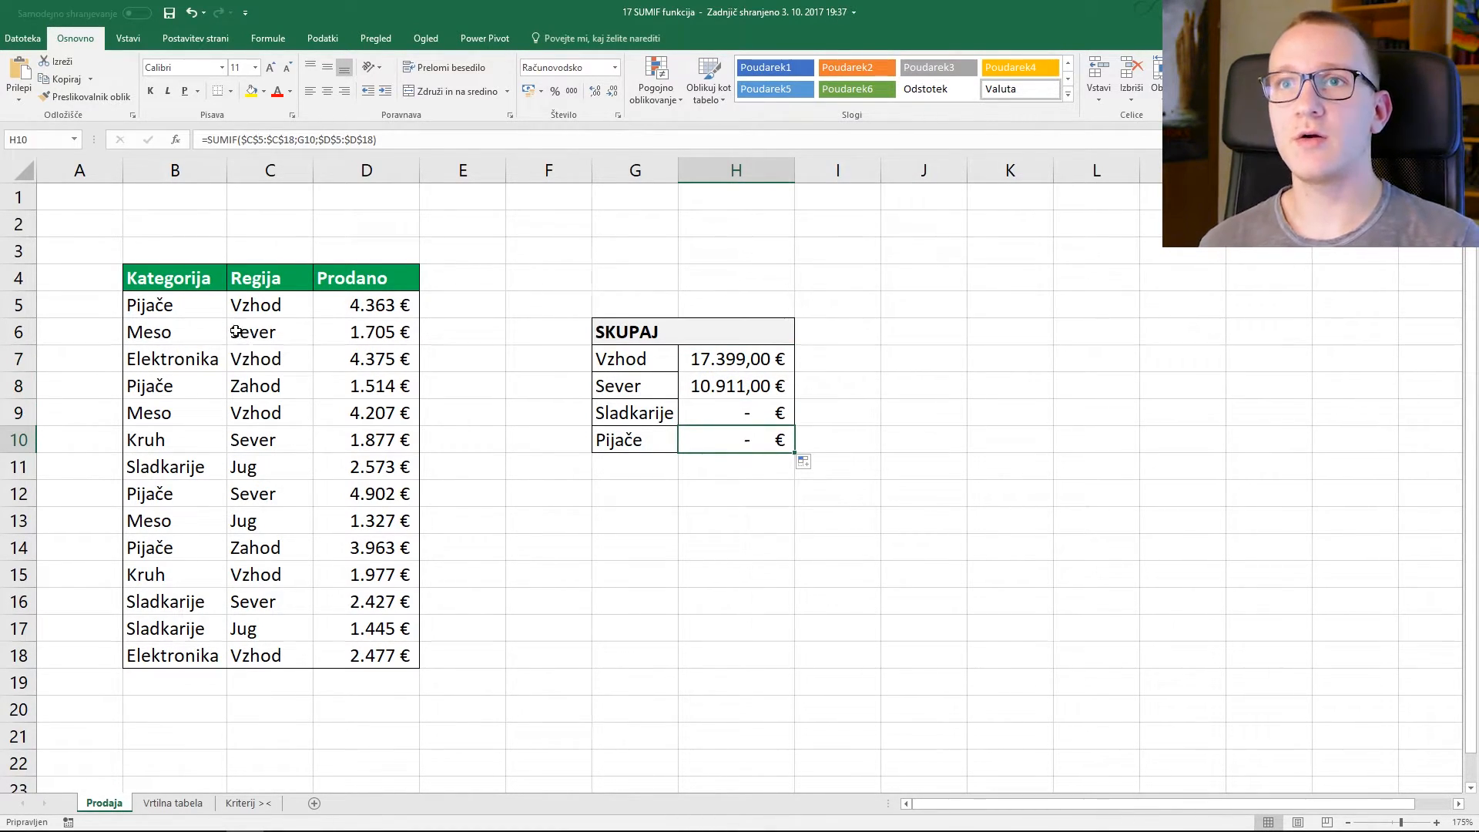
# - Change the criteria range of the Sladkarije SUMIF formula in H9 to the Kategorija cells B5:B18
pyautogui.click(751, 411)
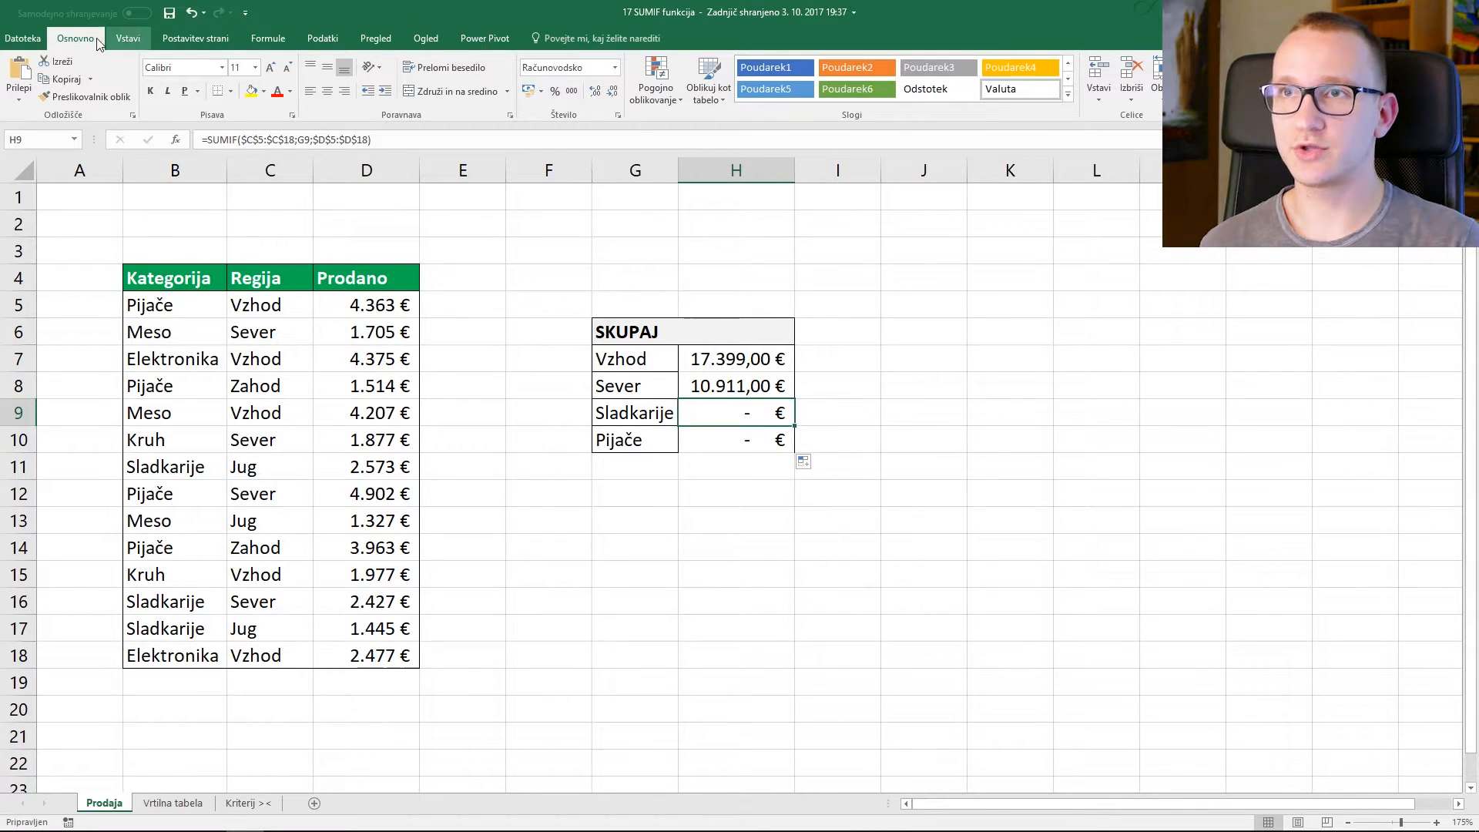
pyautogui.click(175, 140)
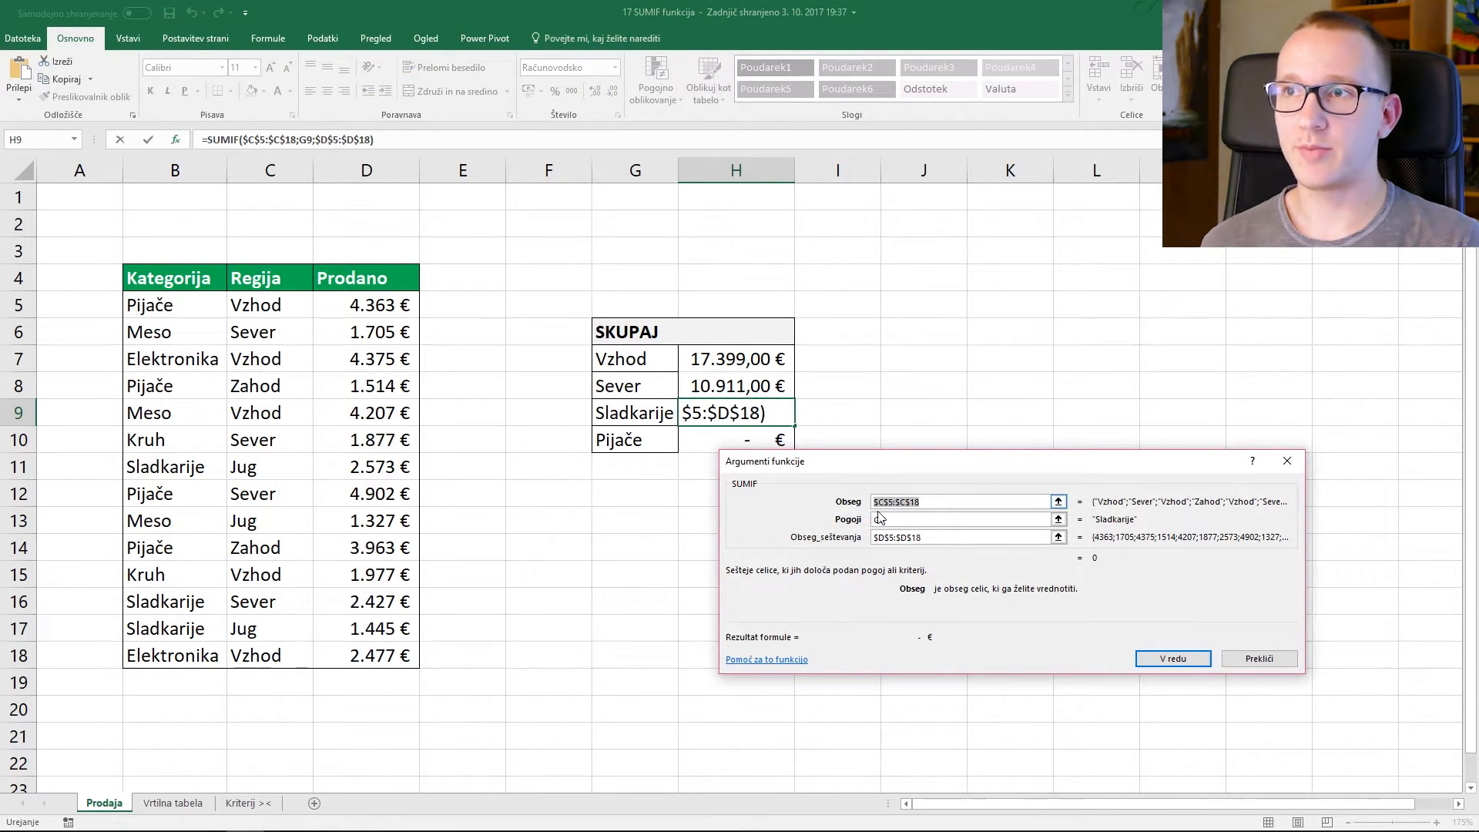
pyautogui.press('Delete')
pyautogui.moveTo(196, 307); pyautogui.dragTo(174, 653)
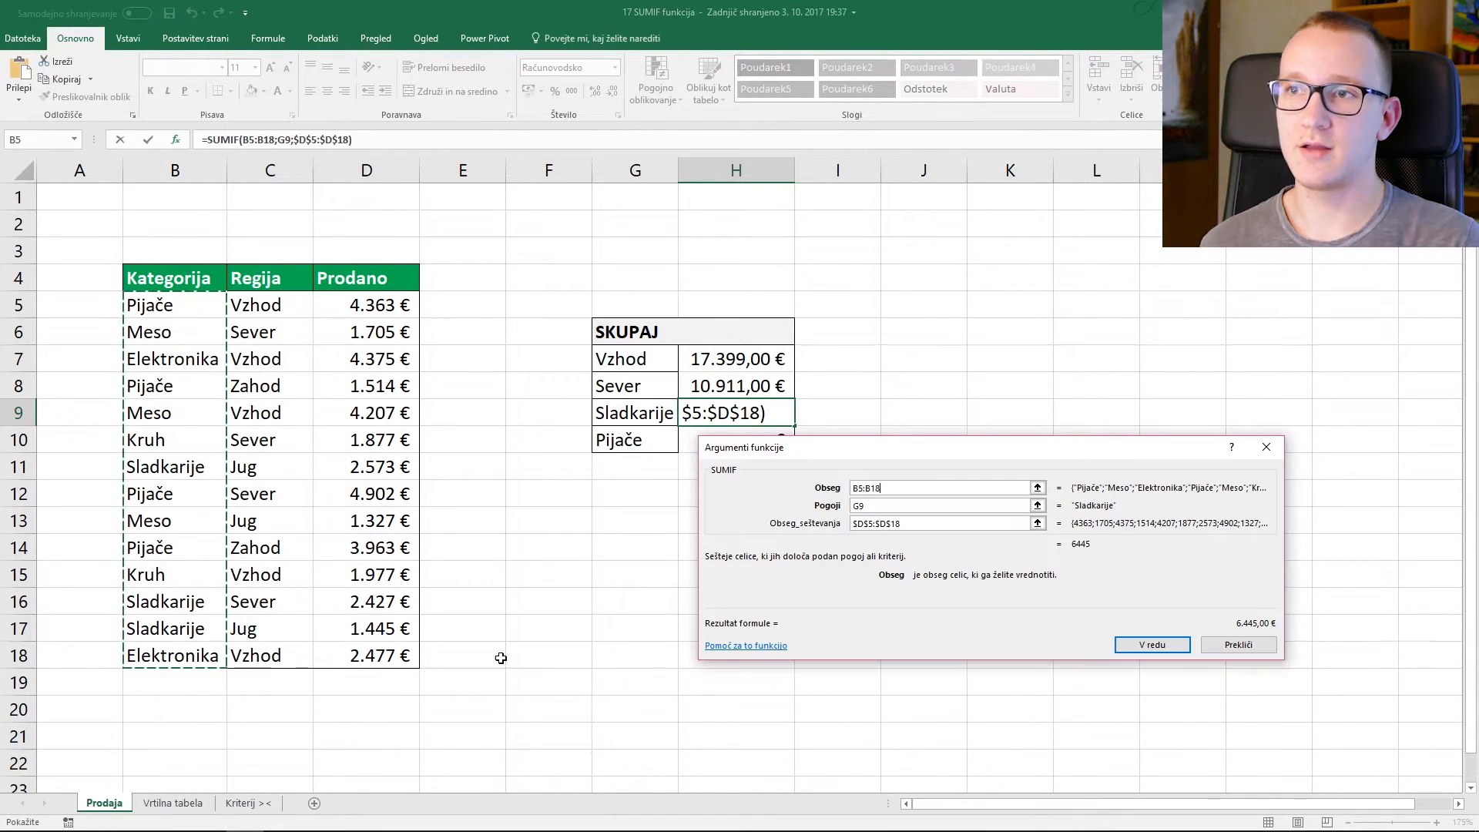
pyautogui.click(1157, 644)
# - Make the criteria range in the H9 formula absolute as $B$5:$B$18
pyautogui.doubleClick(781, 413)
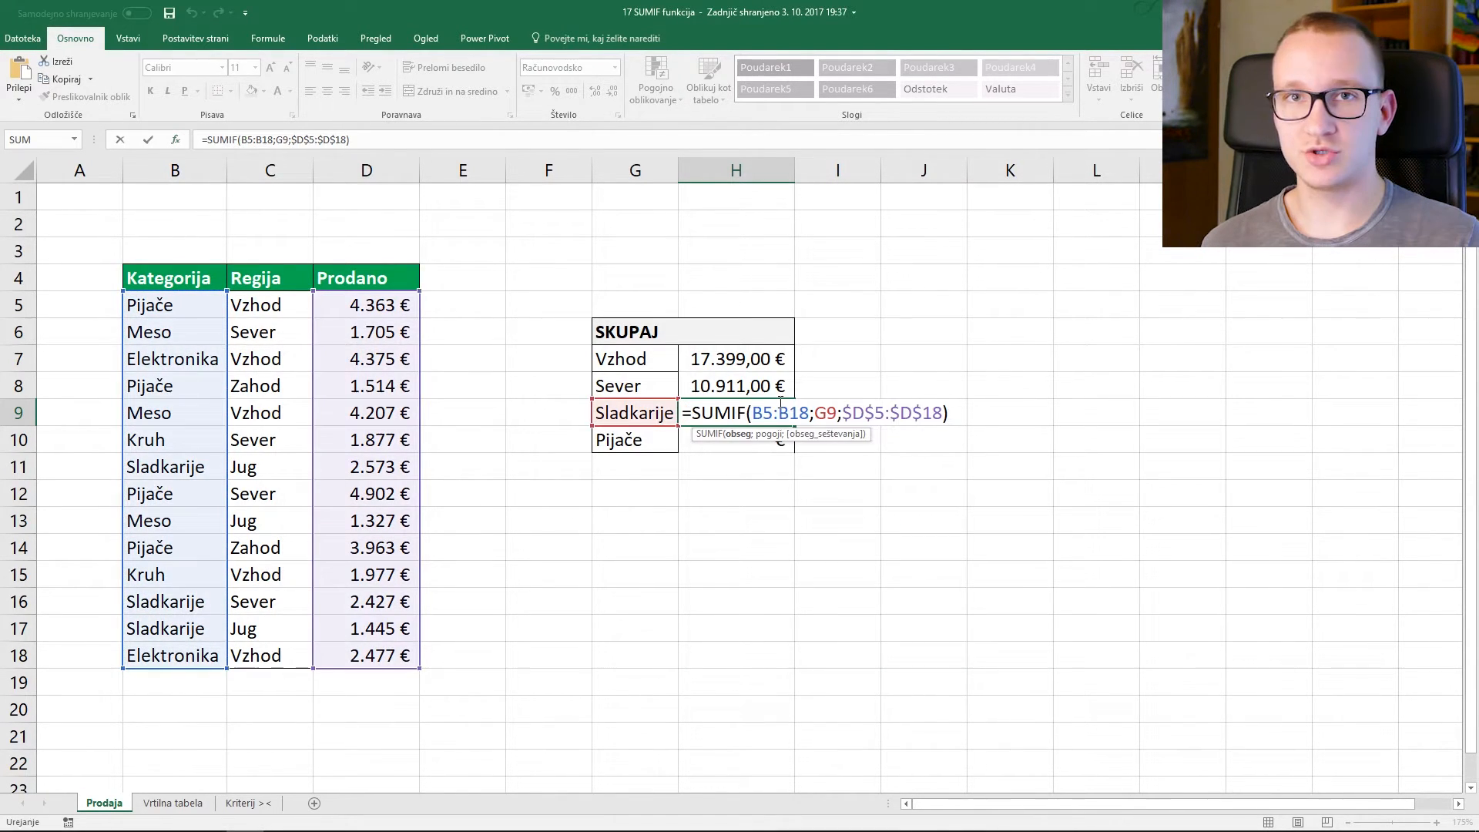
pyautogui.press('F4')
pyautogui.click(810, 412)
pyautogui.press('F4')
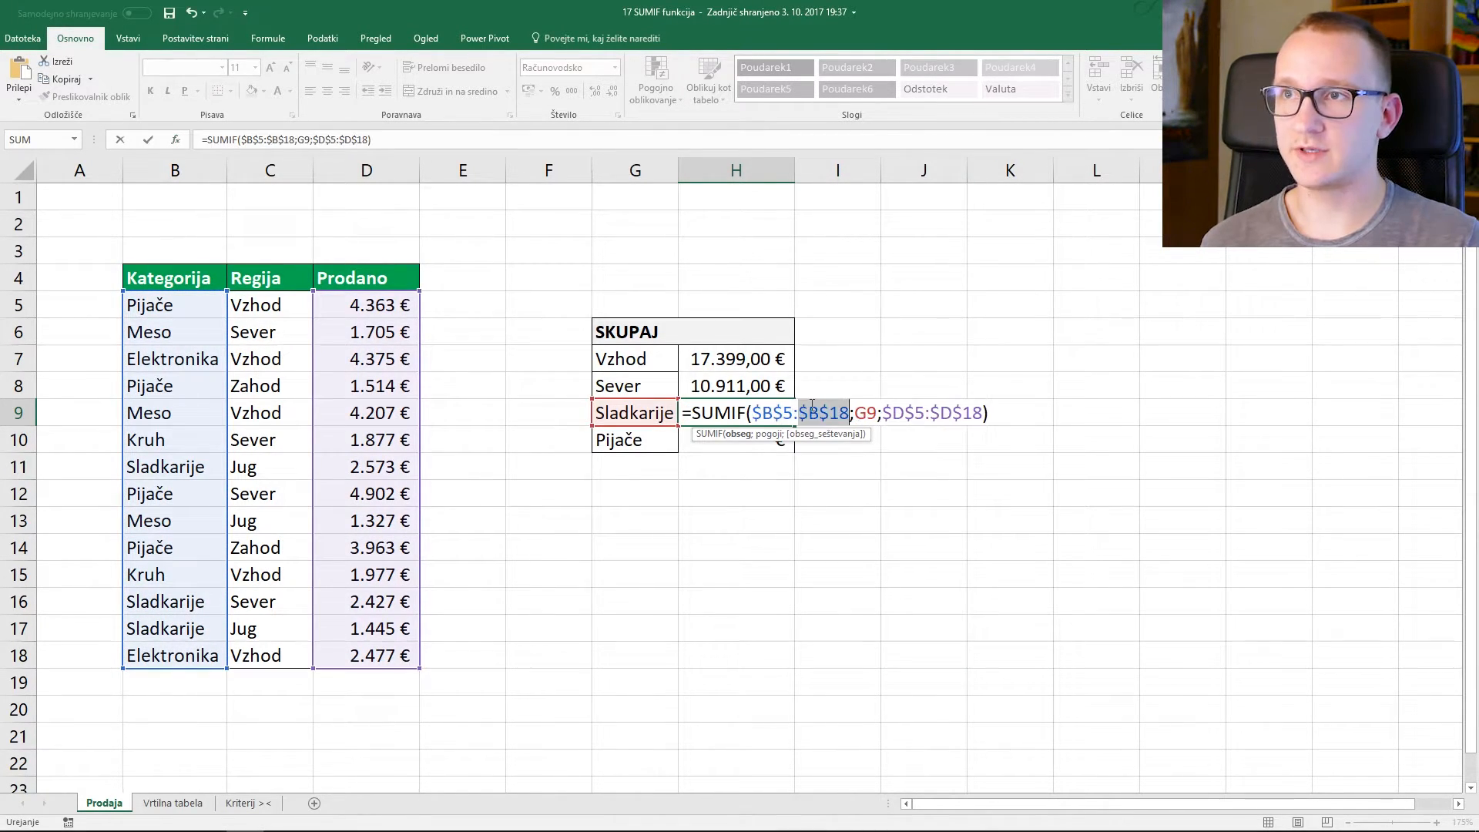
pyautogui.press('Return')
# - Fill the H9 formula down to H10 for the Pijače total
pyautogui.click(786, 414)
pyautogui.doubleClick(794, 427)
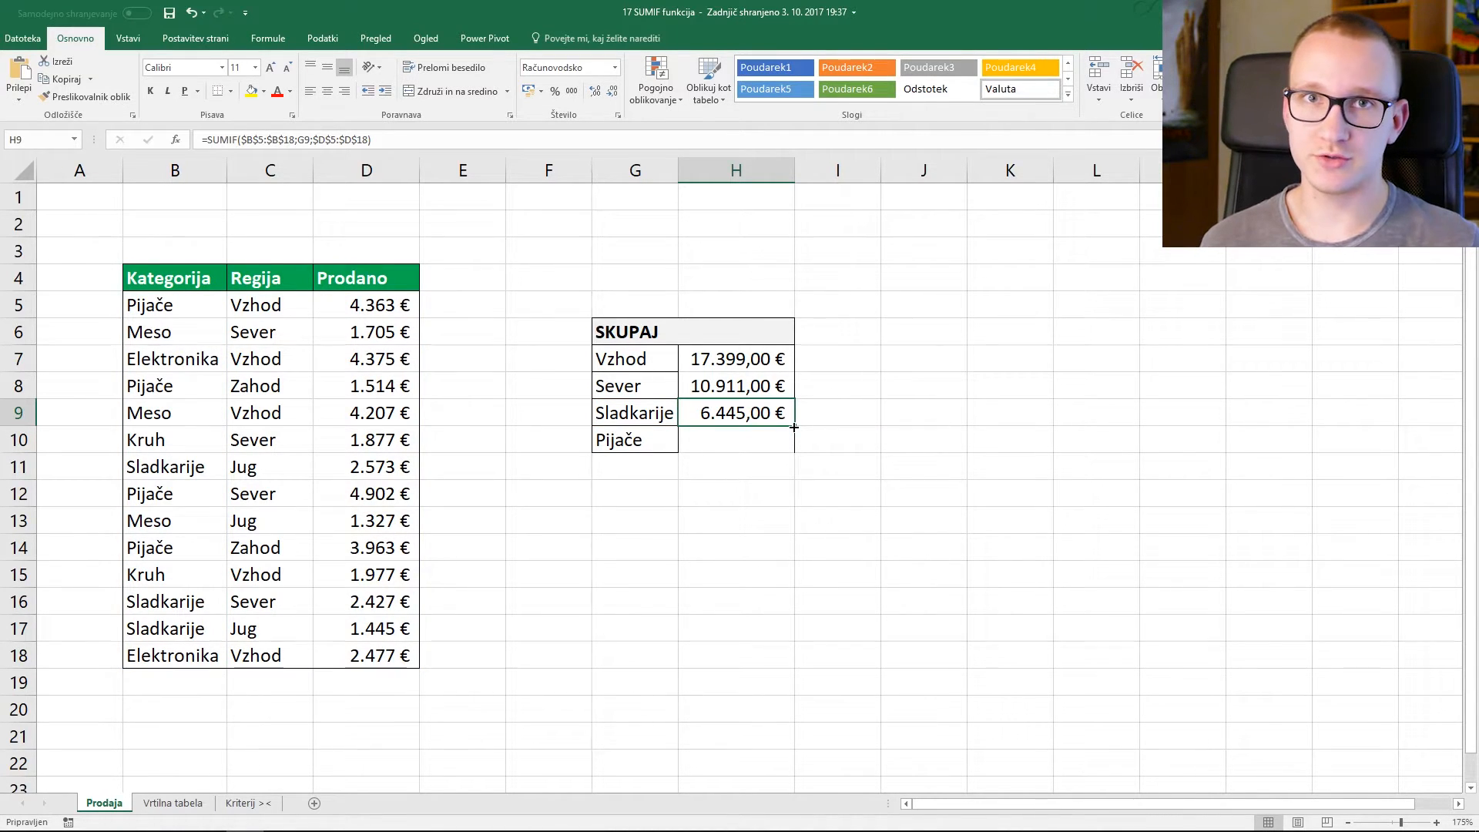
pyautogui.moveTo(795, 428); pyautogui.dragTo(794, 449)
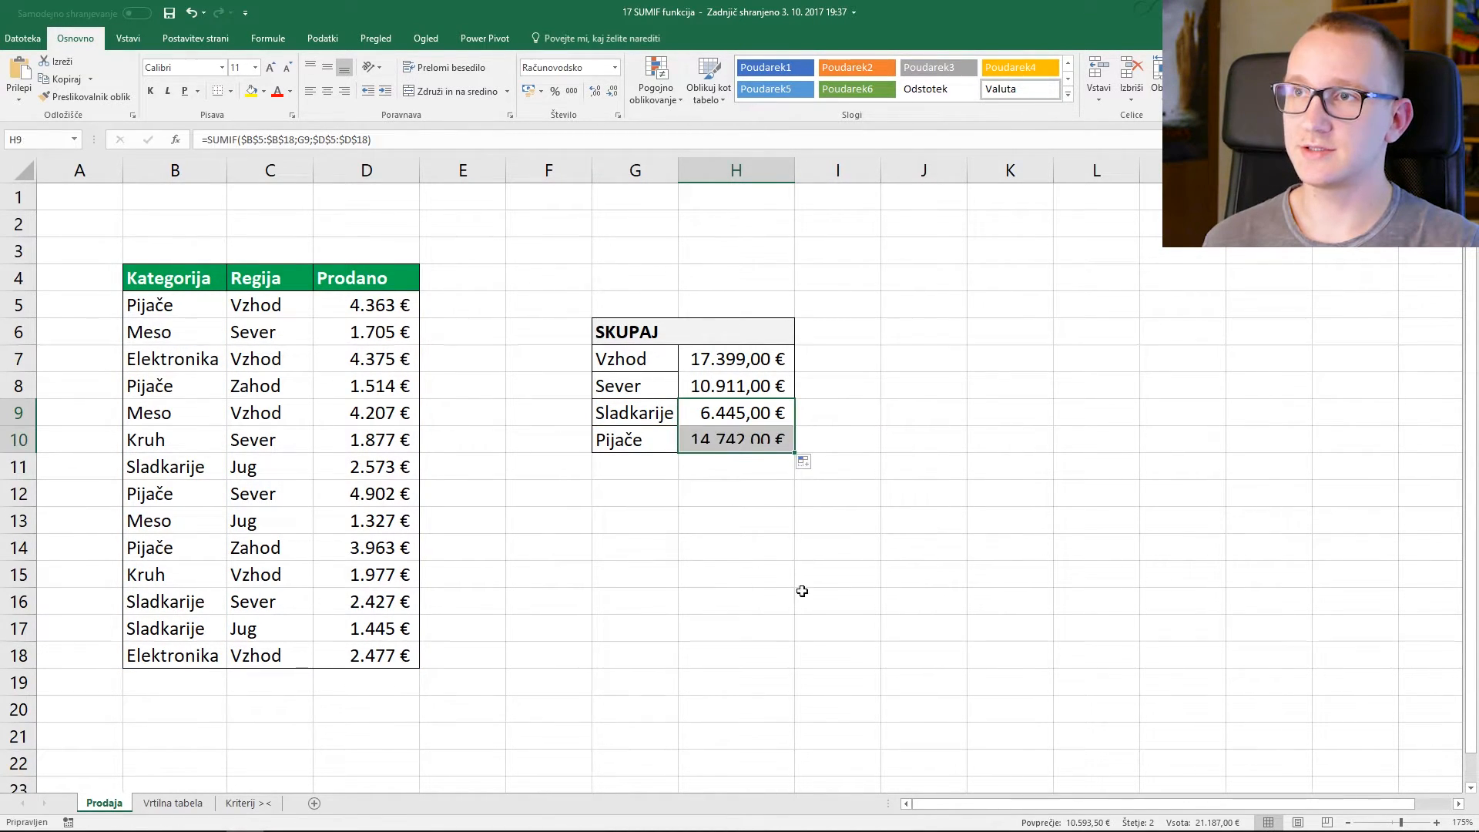
# - Switch to the Kriterij >< sheet and examine the first two products' Vrednost zaloge values in D5 and D6
pyautogui.click(269, 804)
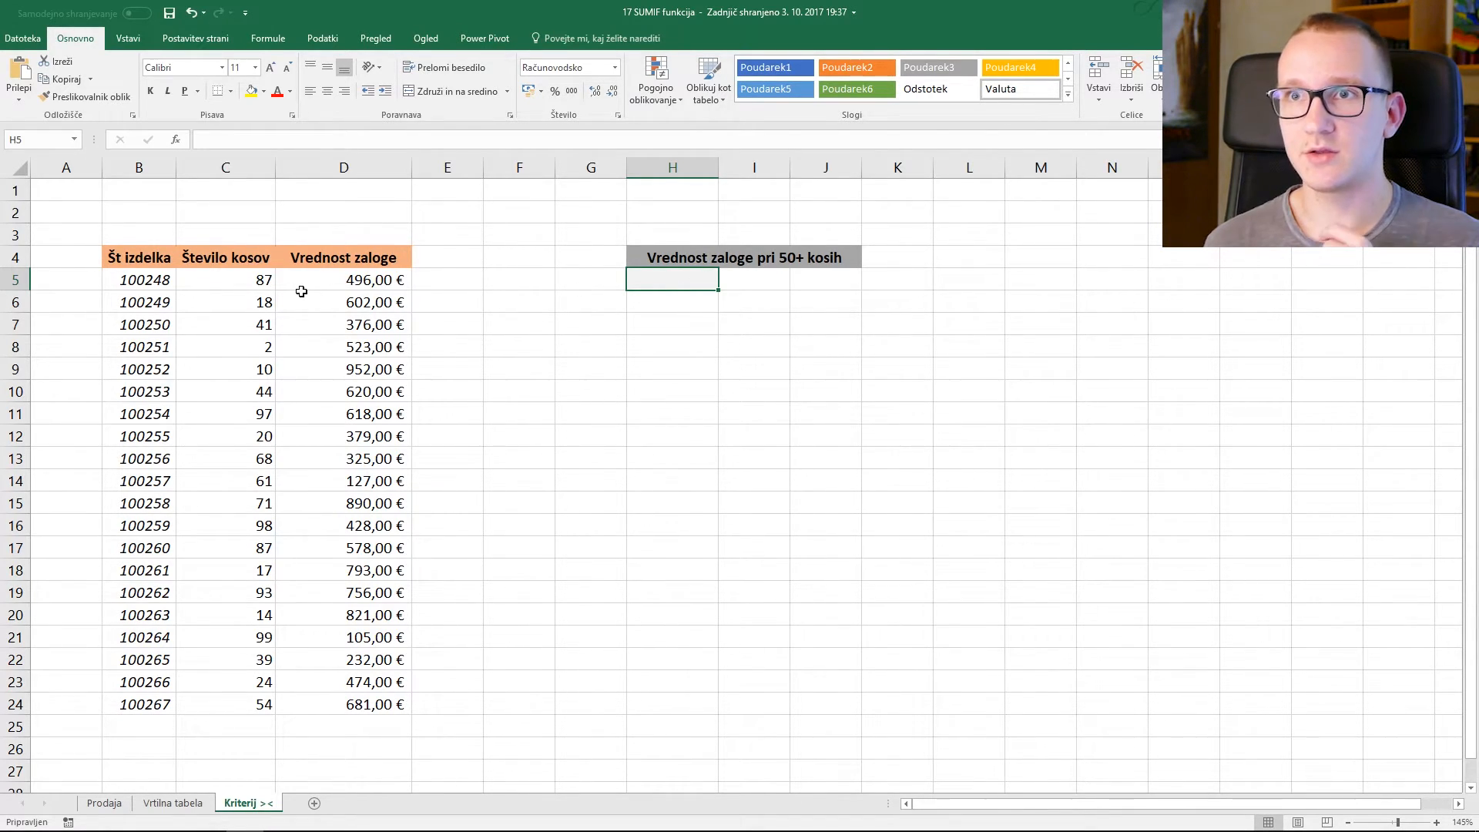
pyautogui.click(324, 282)
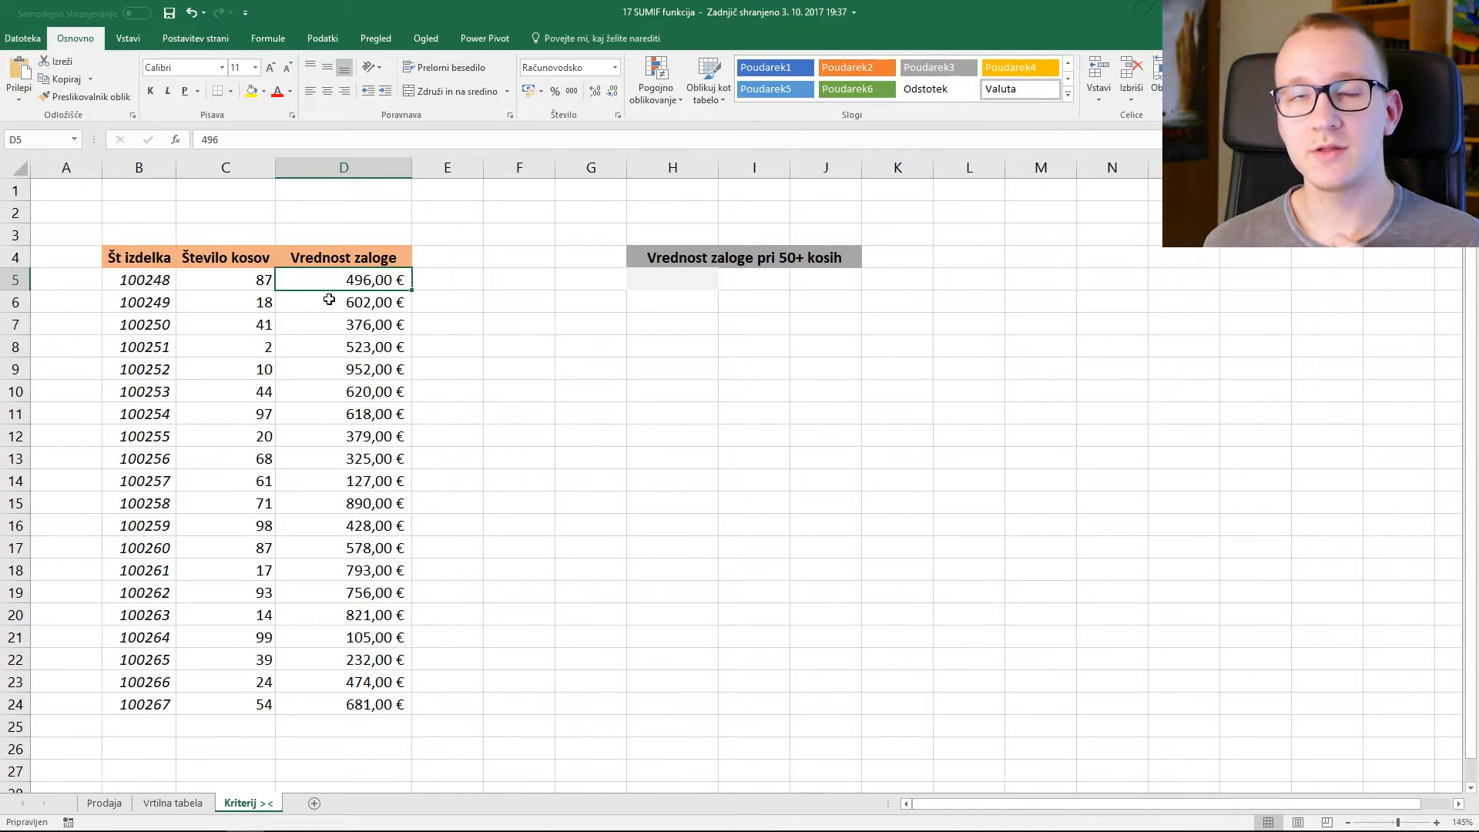
pyautogui.click(329, 300)
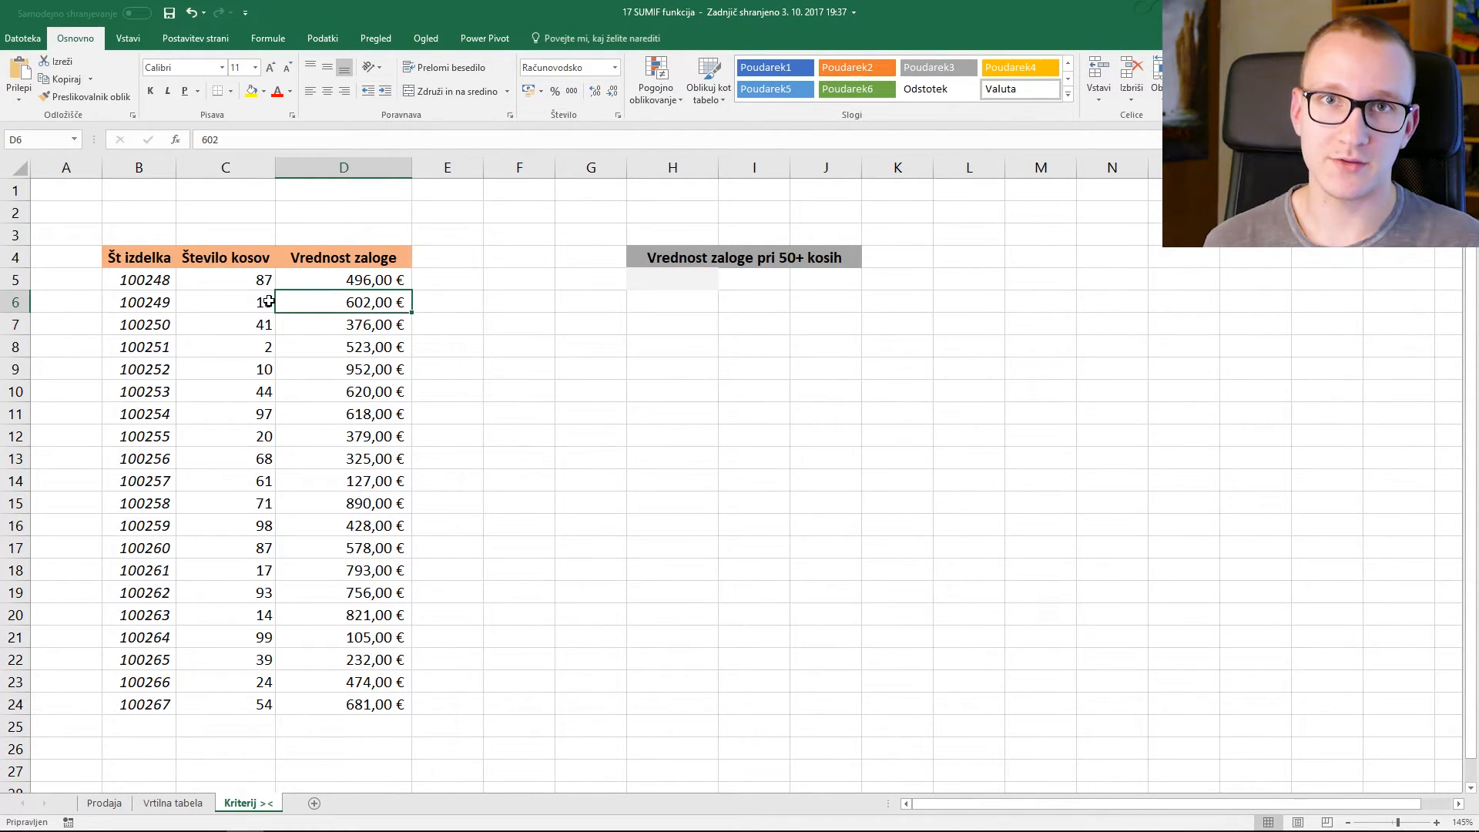
# - Start a SUMIF function in H5 and set its criteria range to the Število kosov cells C5:C24 in the function arguments
pyautogui.click(658, 278)
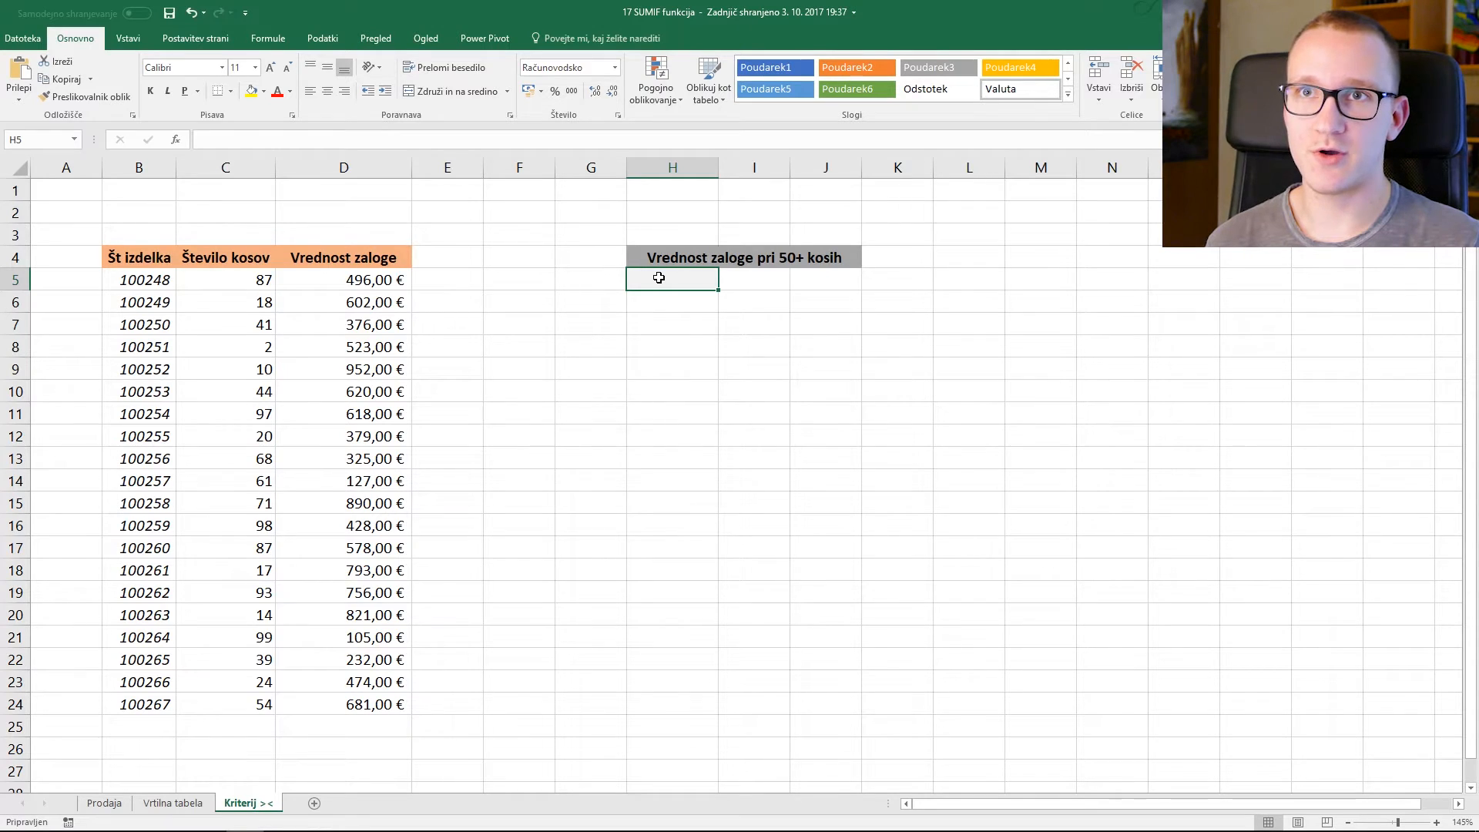
pyautogui.write('=s')
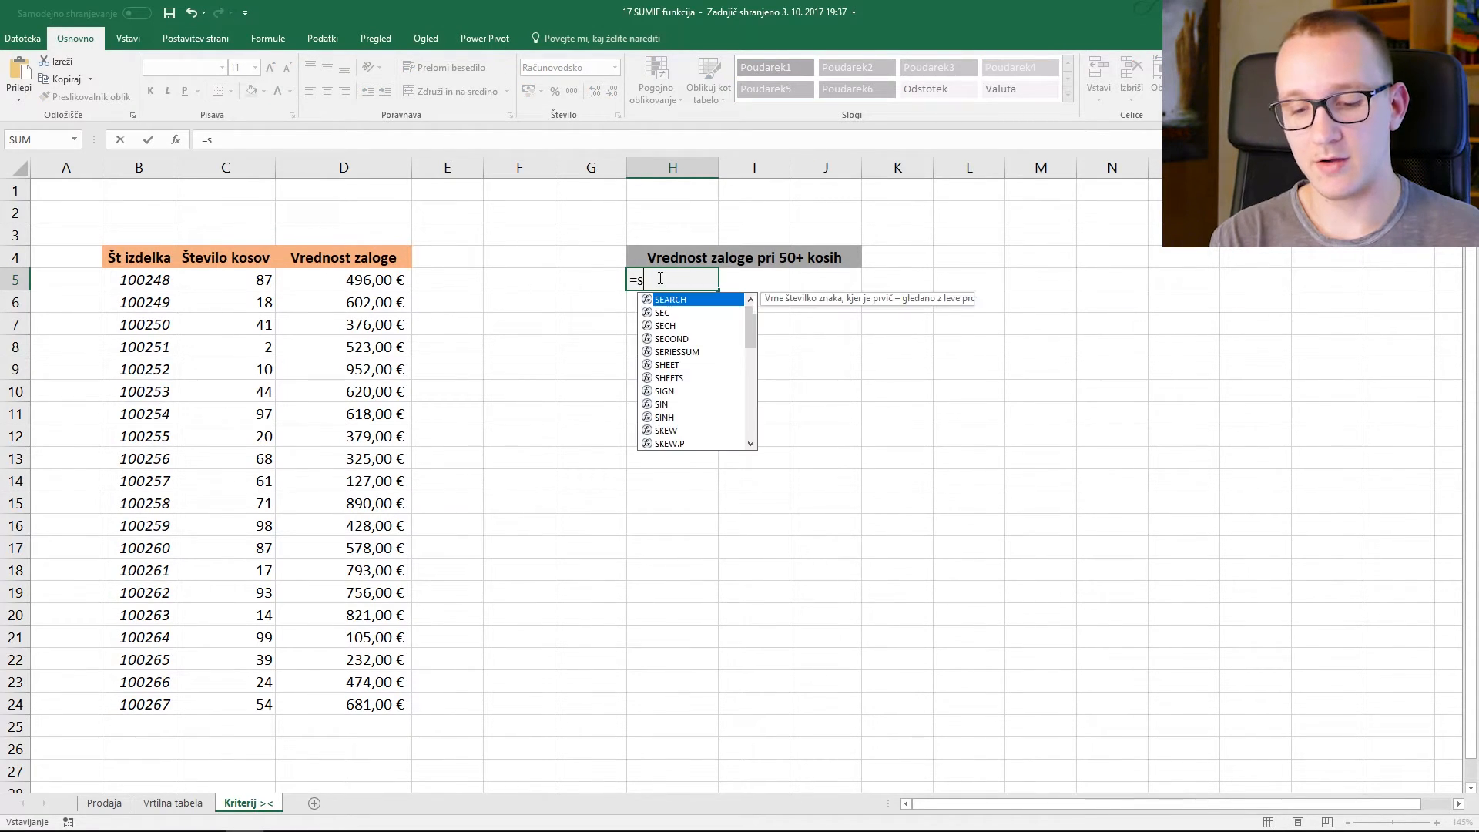
pyautogui.write('umif(')
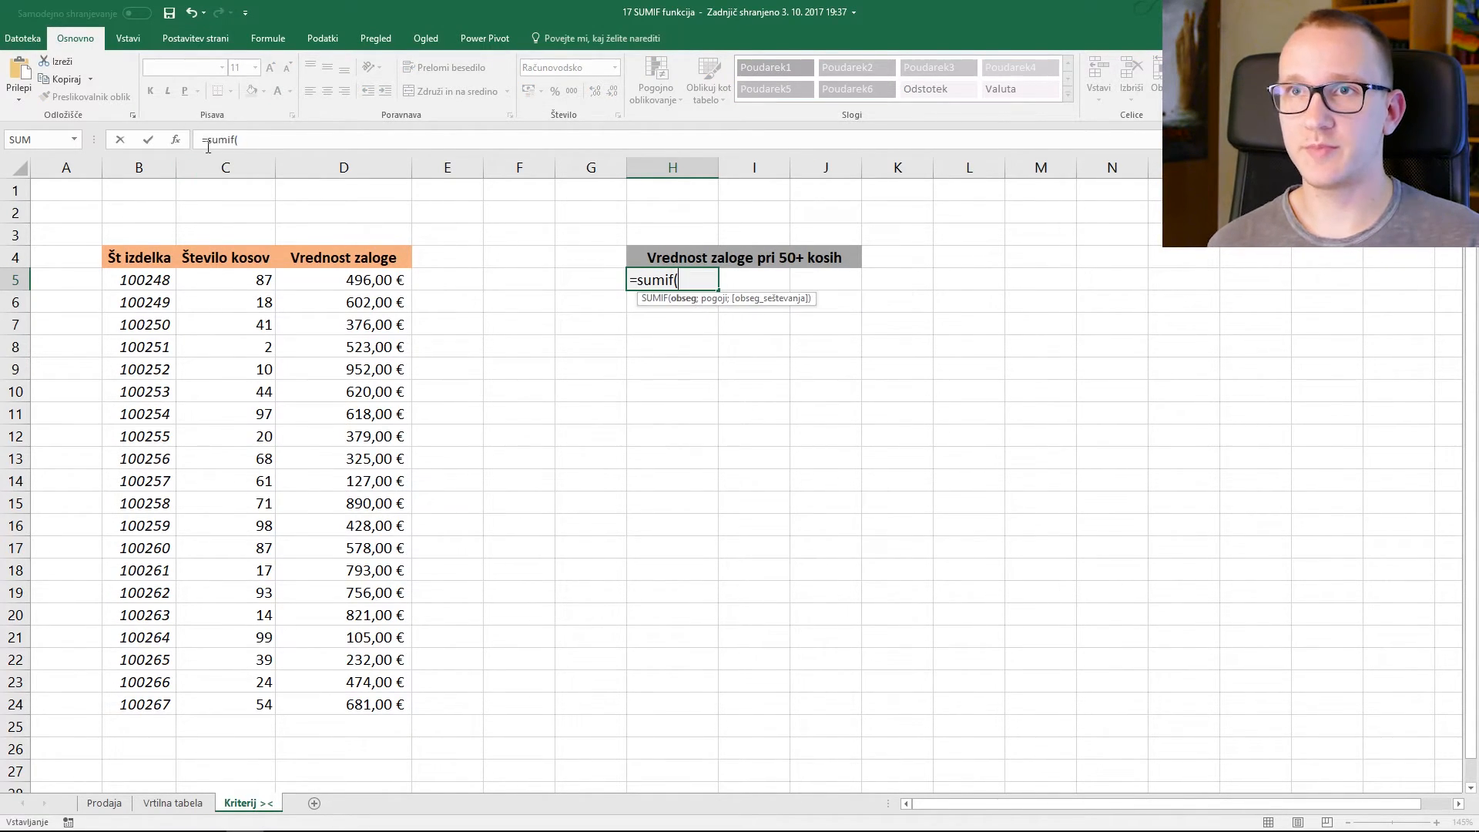
pyautogui.click(178, 142)
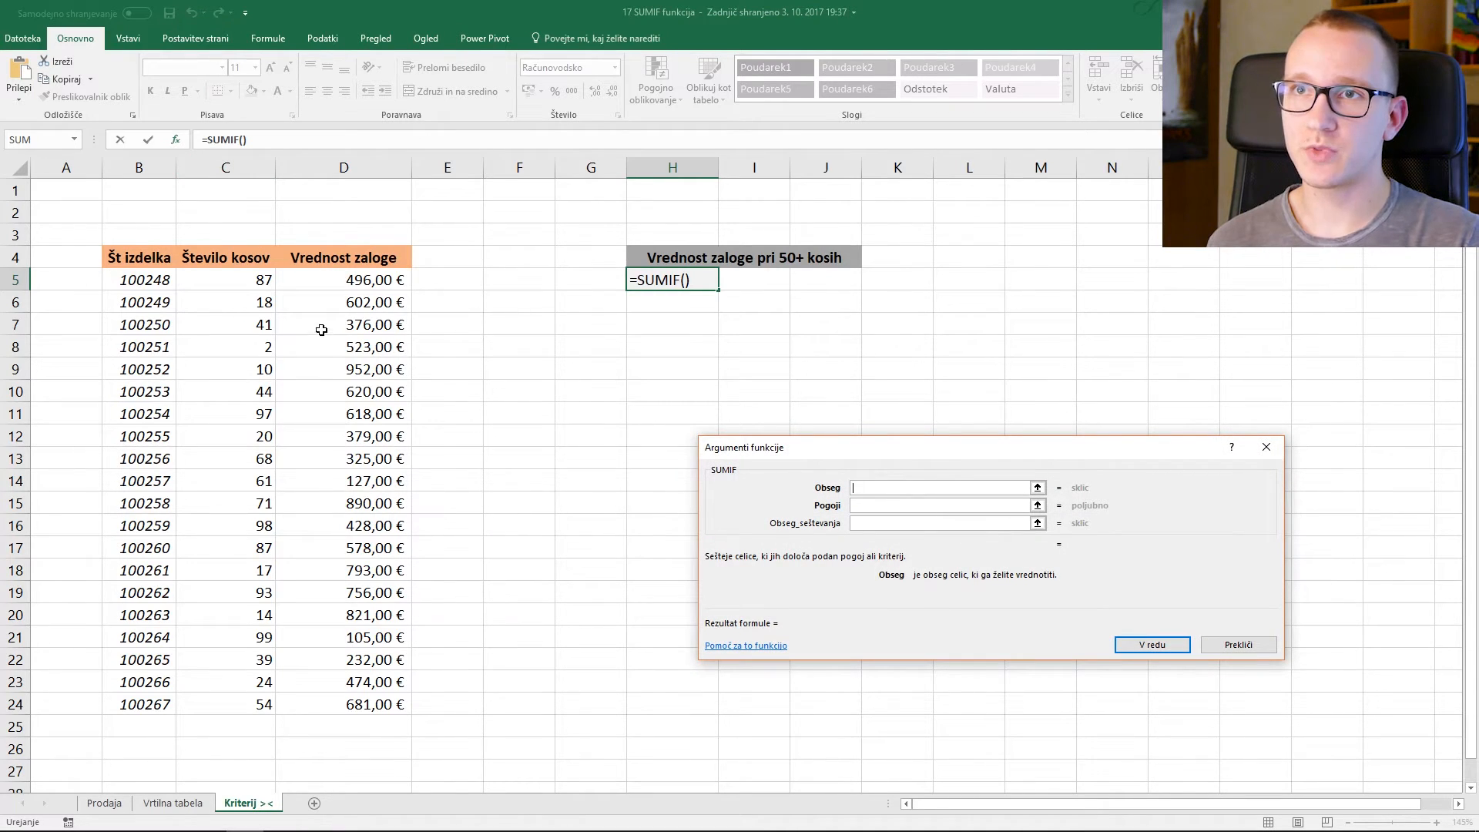
pyautogui.moveTo(258, 282); pyautogui.dragTo(244, 694)
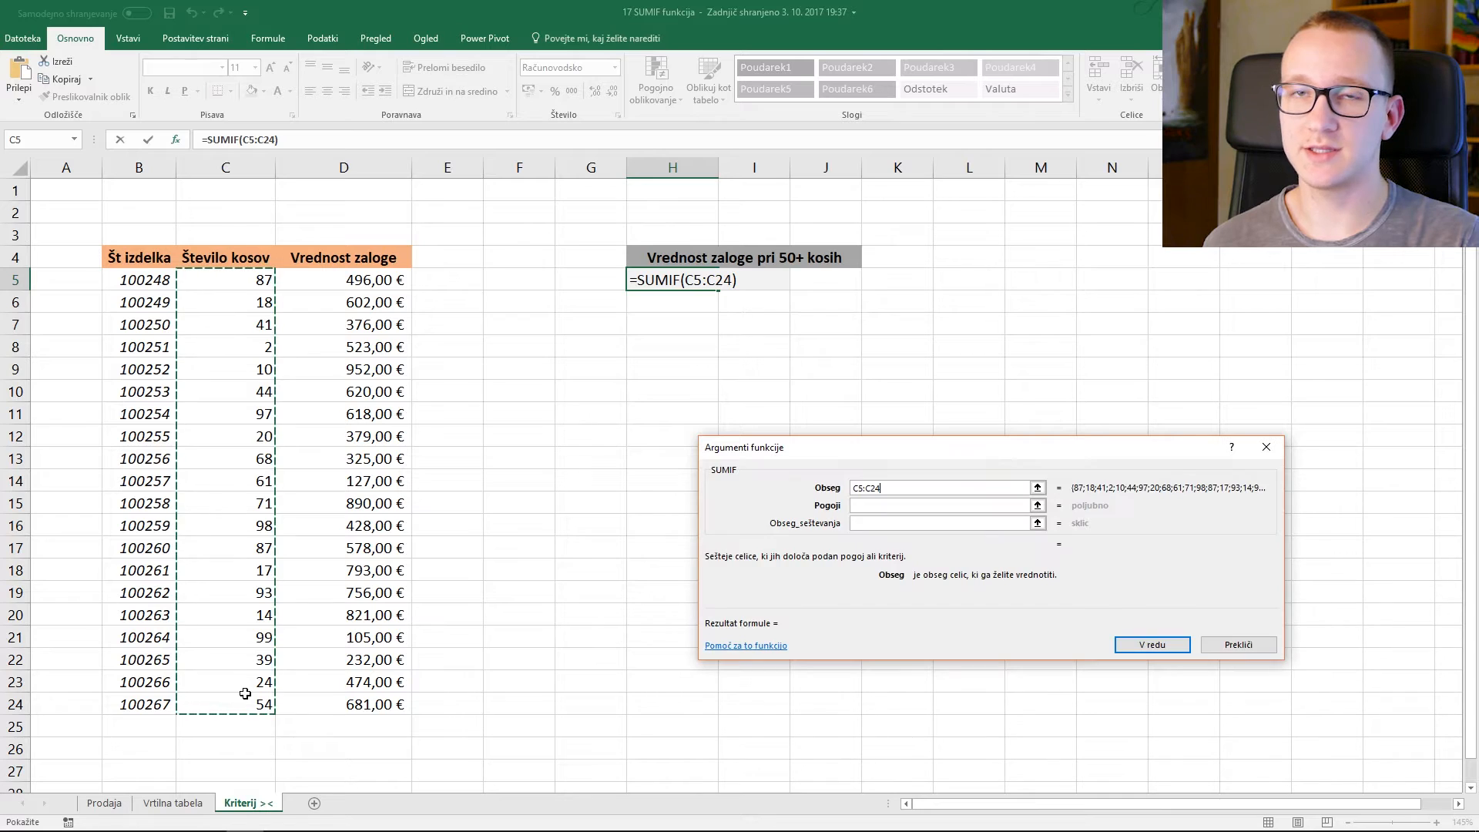
# - Set the SUMIF criterion to >50 and the sum range to the Vrednost zaloge cells D5:D24, completing the H5 formula
pyautogui.click(909, 507)
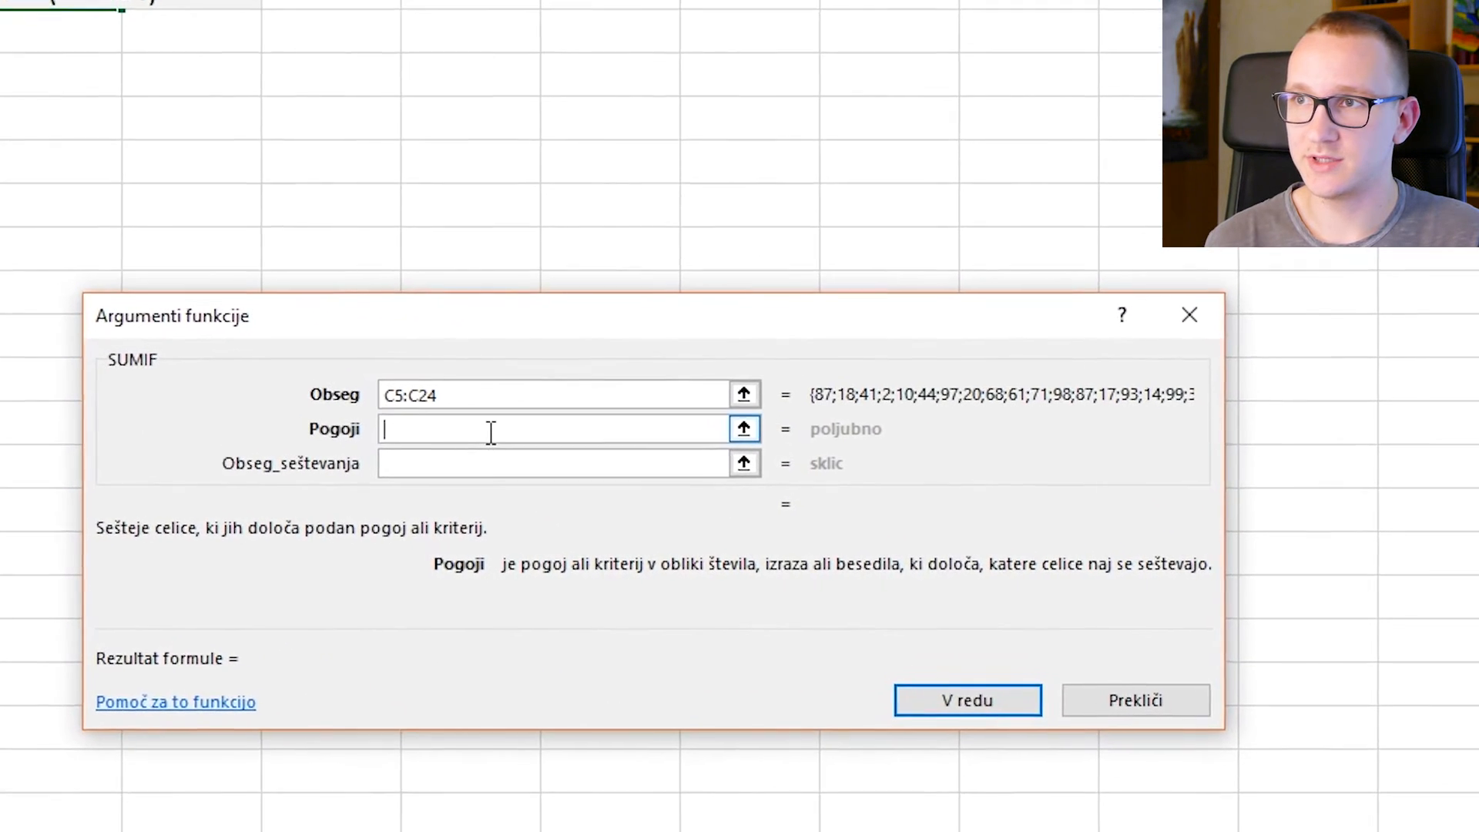
pyautogui.write('>50')
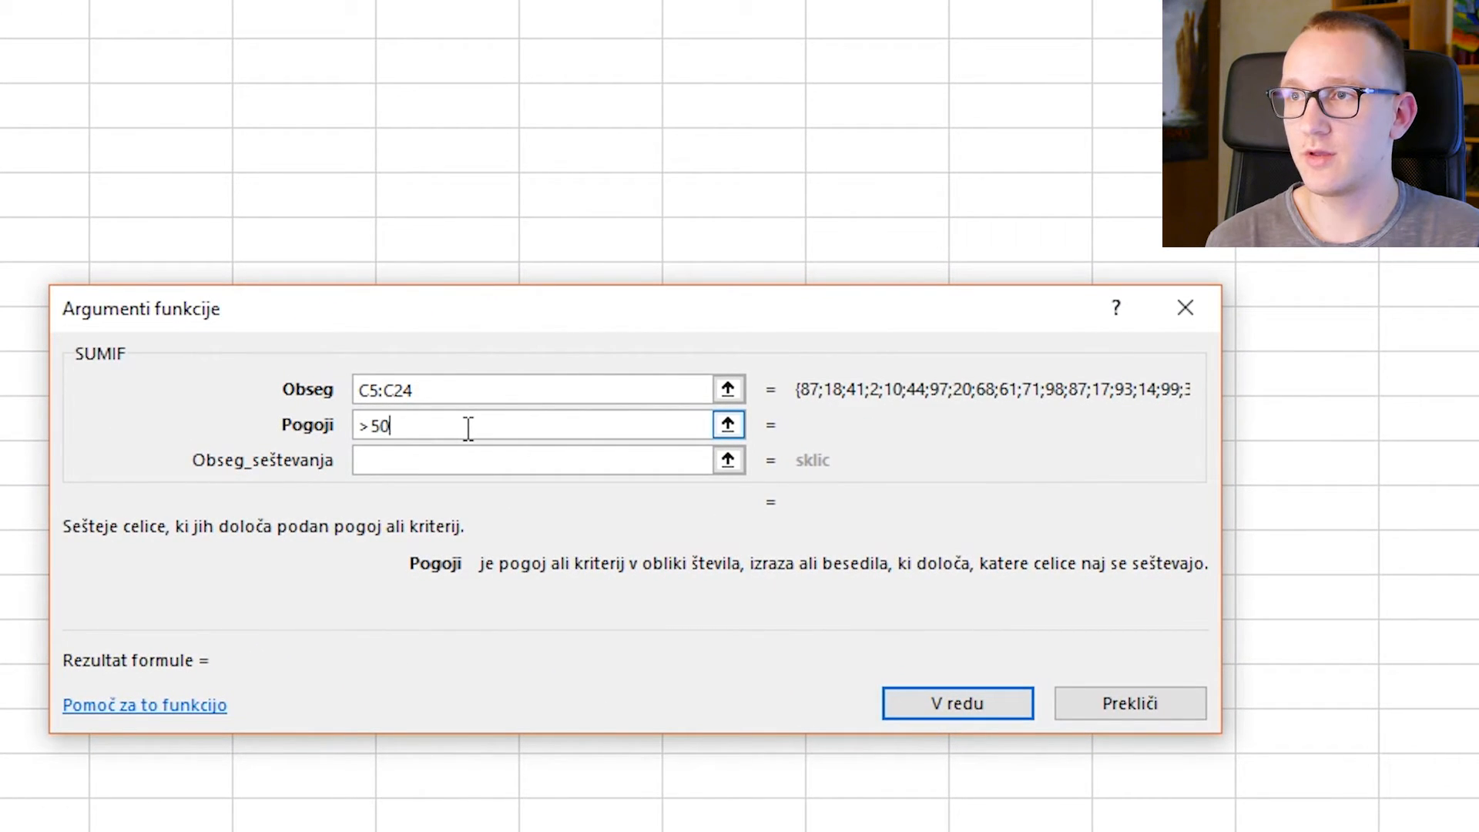
pyautogui.press('Tab')
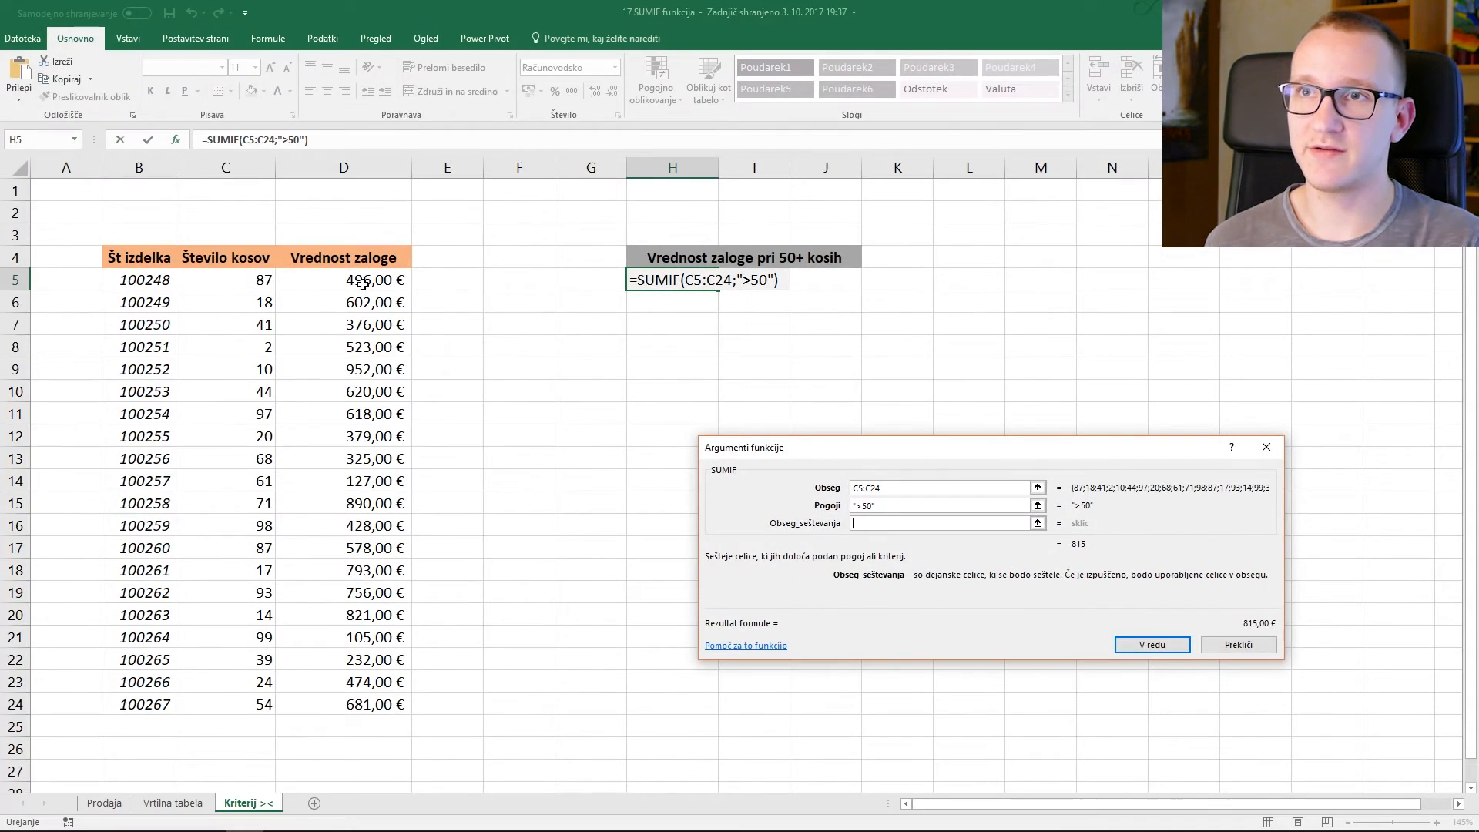
pyautogui.moveTo(363, 283); pyautogui.dragTo(358, 704)
pyautogui.click(1146, 646)
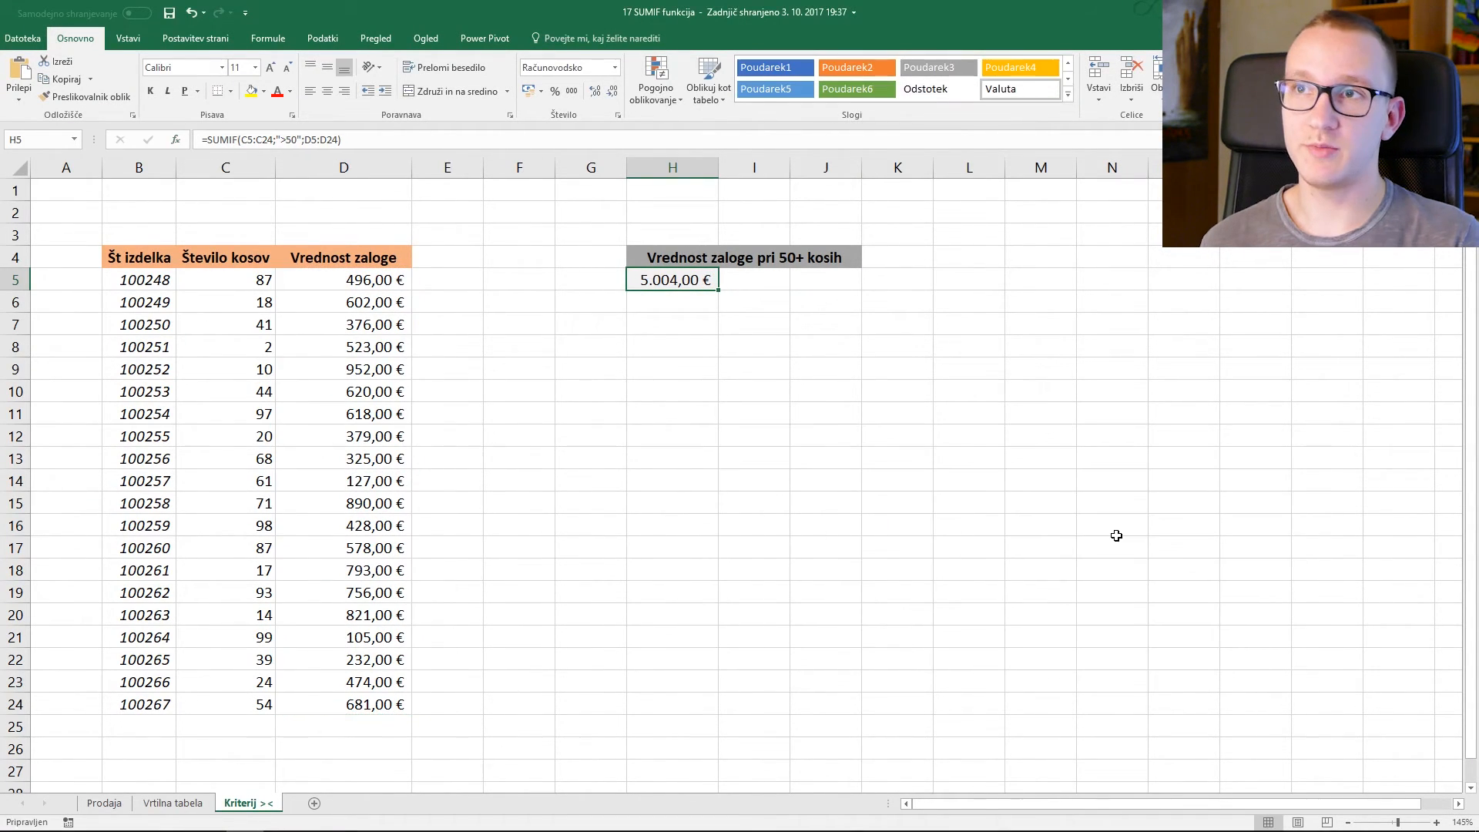